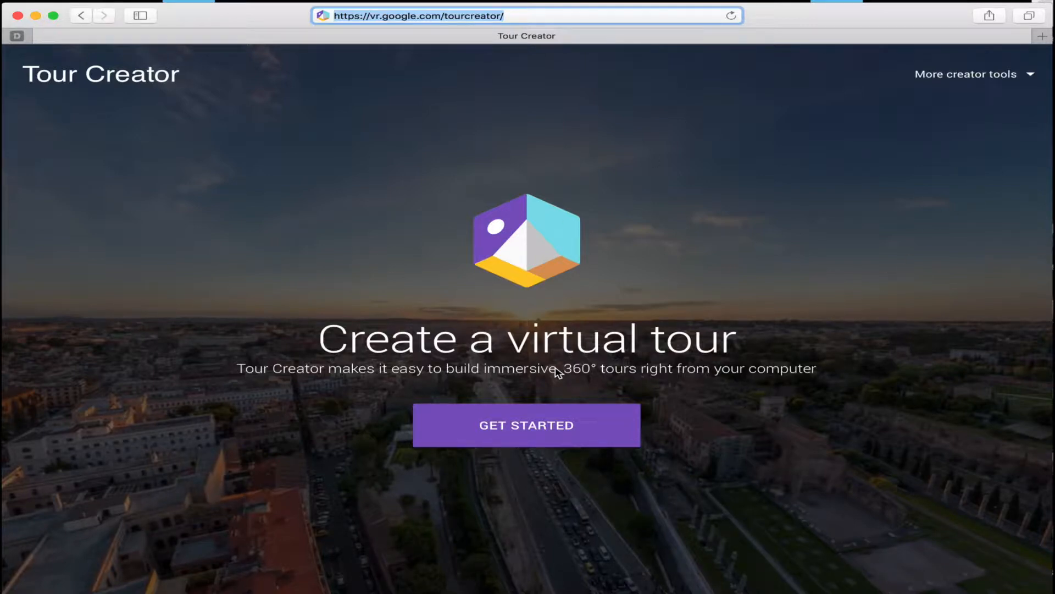
Get started with Tour Creator, look through the example tour templates and return to the start page.
{"action": "left_click", "coordinate": [569, 429]}
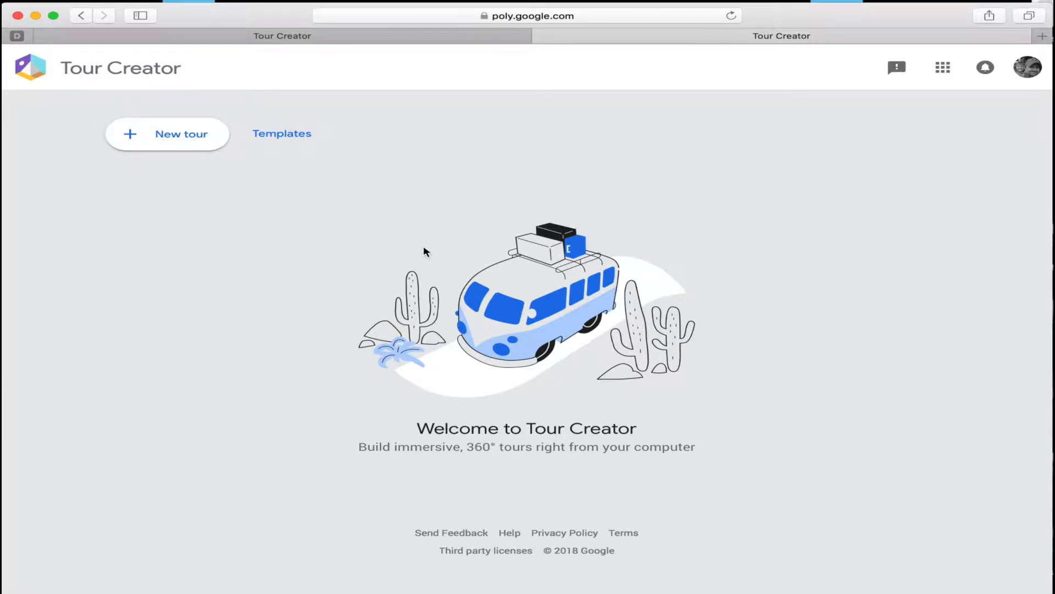
{"action": "left_click", "coordinate": [289, 133]}
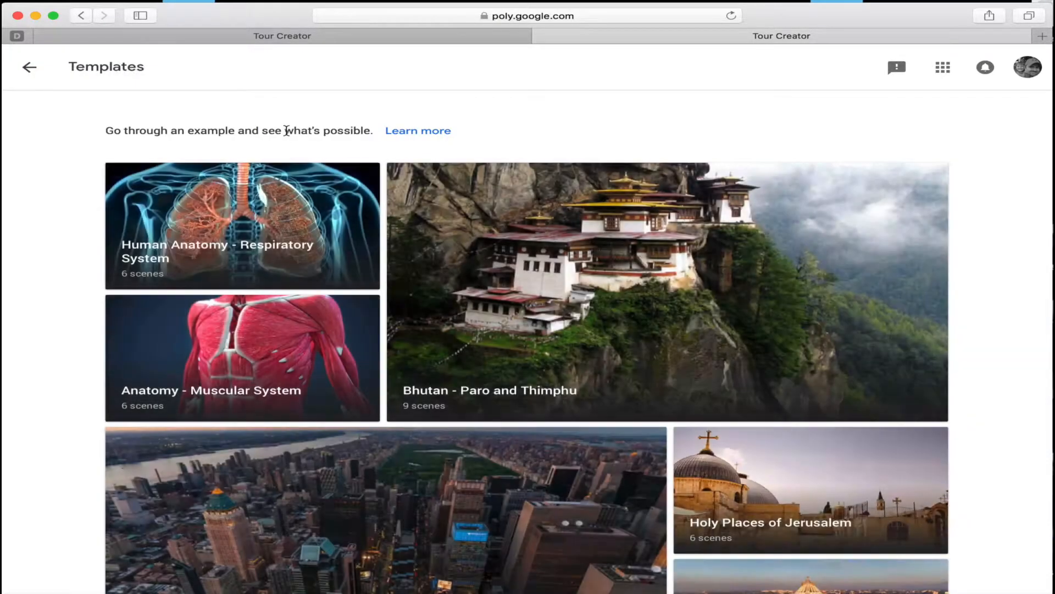
{"action": "scroll", "coordinate": [512, 323], "scroll_direction": "down", "scroll_amount": 10}
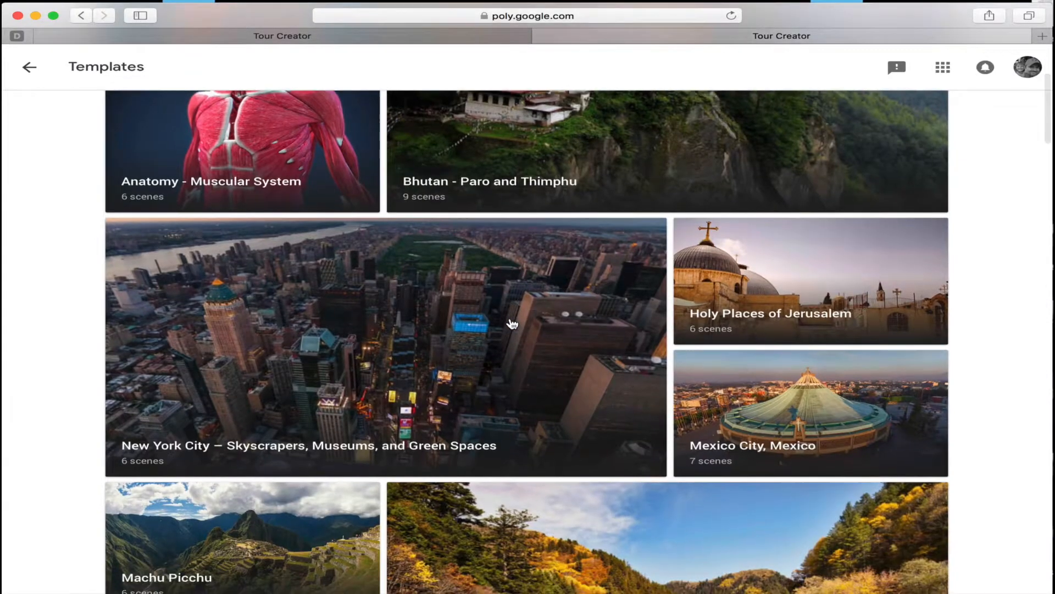
{"action": "scroll", "coordinate": [512, 323], "scroll_direction": "down", "scroll_amount": 4}
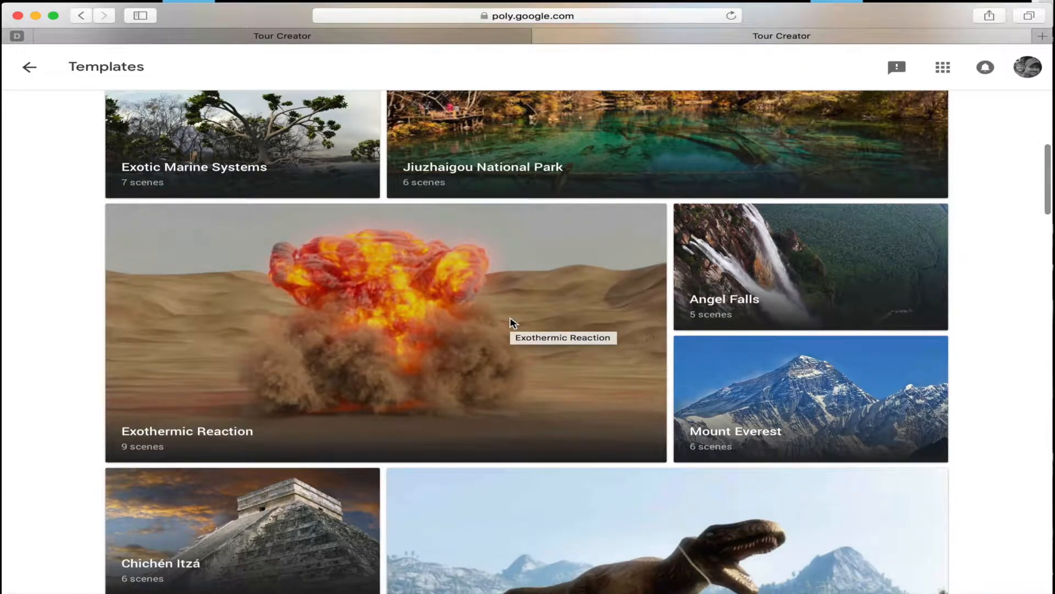
{"action": "scroll", "coordinate": [511, 323], "scroll_direction": "down", "scroll_amount": 2}
{"action": "scroll", "coordinate": [511, 323], "scroll_direction": "down", "scroll_amount": 4}
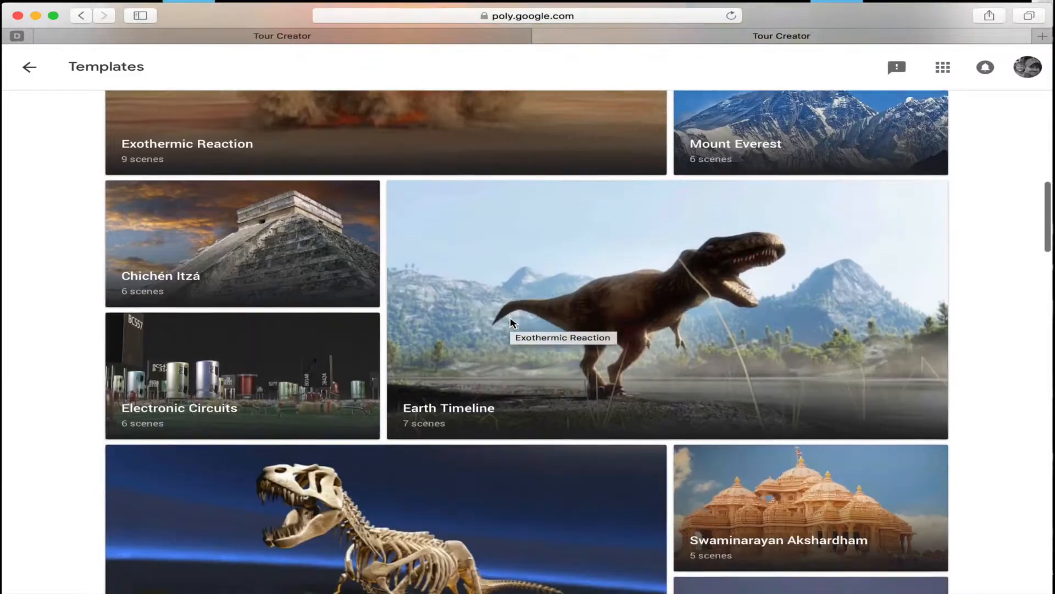
{"action": "scroll", "coordinate": [511, 323], "scroll_direction": "up", "scroll_amount": 20}
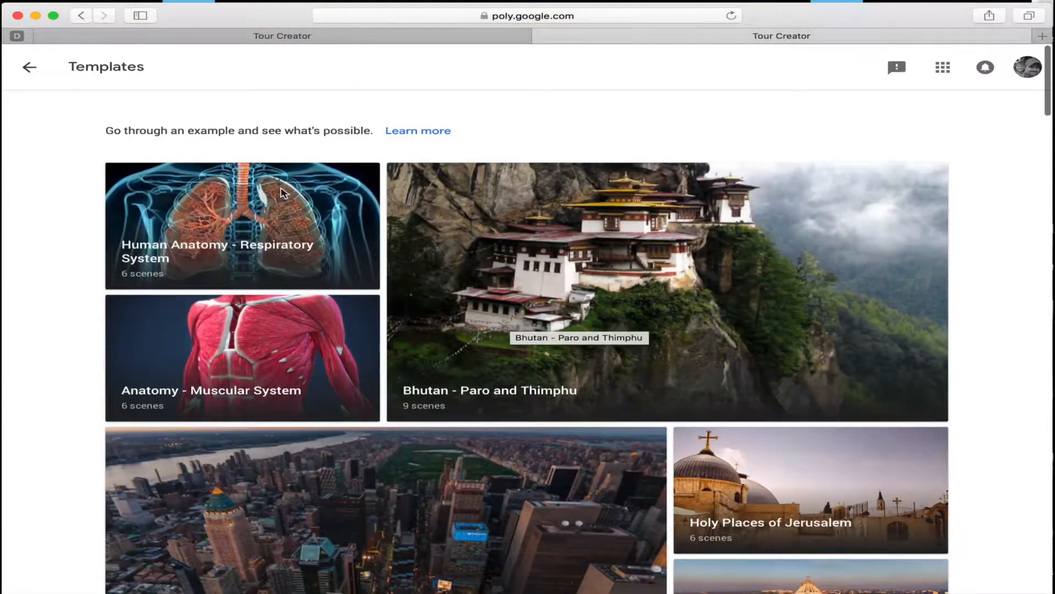
{"action": "left_click", "coordinate": [30, 67]}
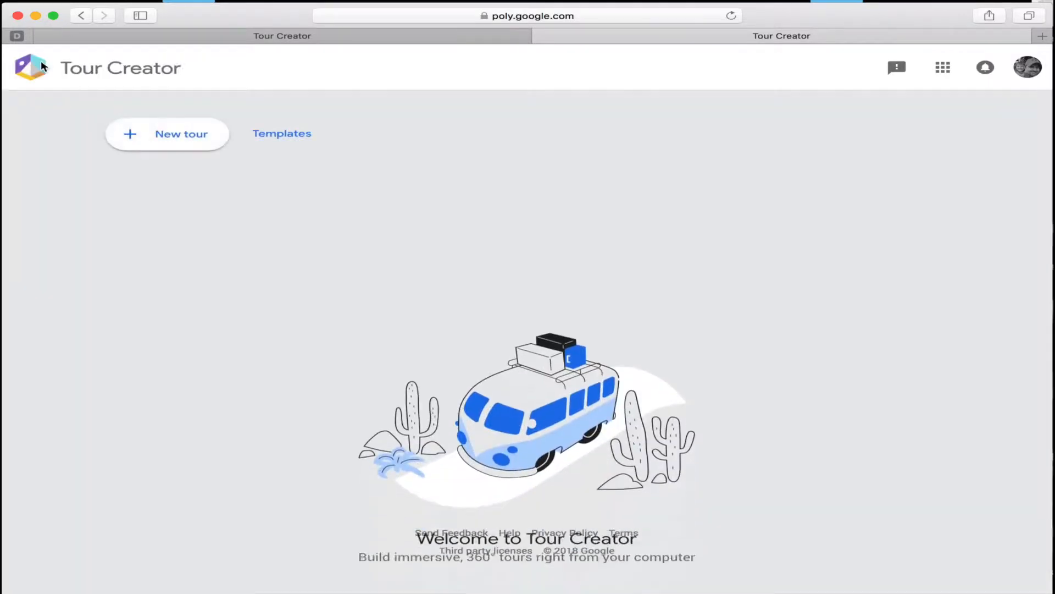
Create a new tour titled "Test Tour" with the description "Description" and the category Art.
{"action": "left_click", "coordinate": [201, 146]}
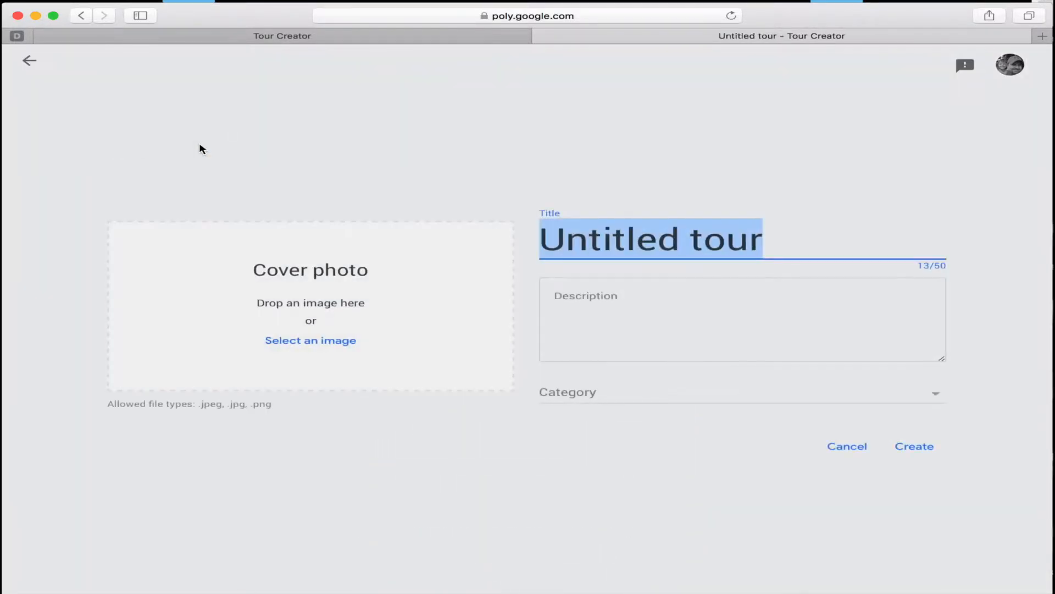
{"action": "type", "text": "Test Tour"}
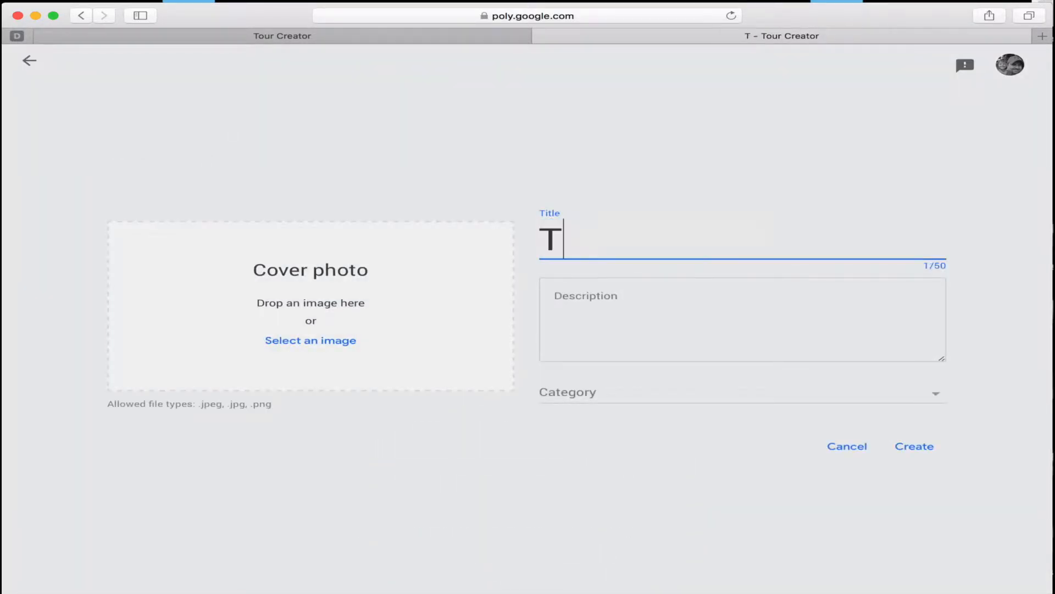
{"action": "key", "text": "Tab"}
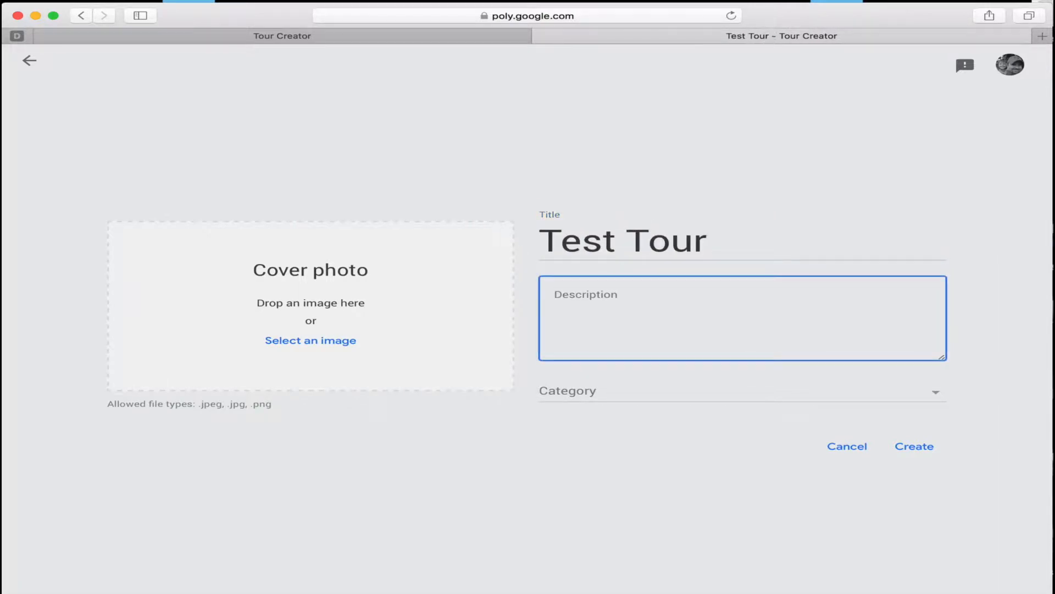
{"action": "type", "text": "Description"}
{"action": "left_click", "coordinate": [630, 402]}
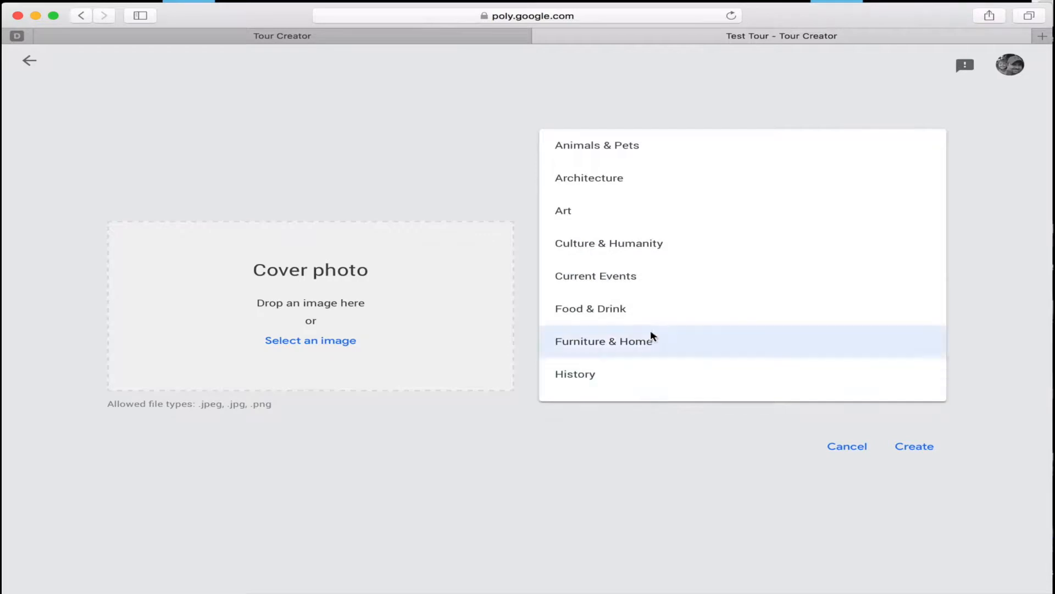
{"action": "left_click", "coordinate": [635, 204]}
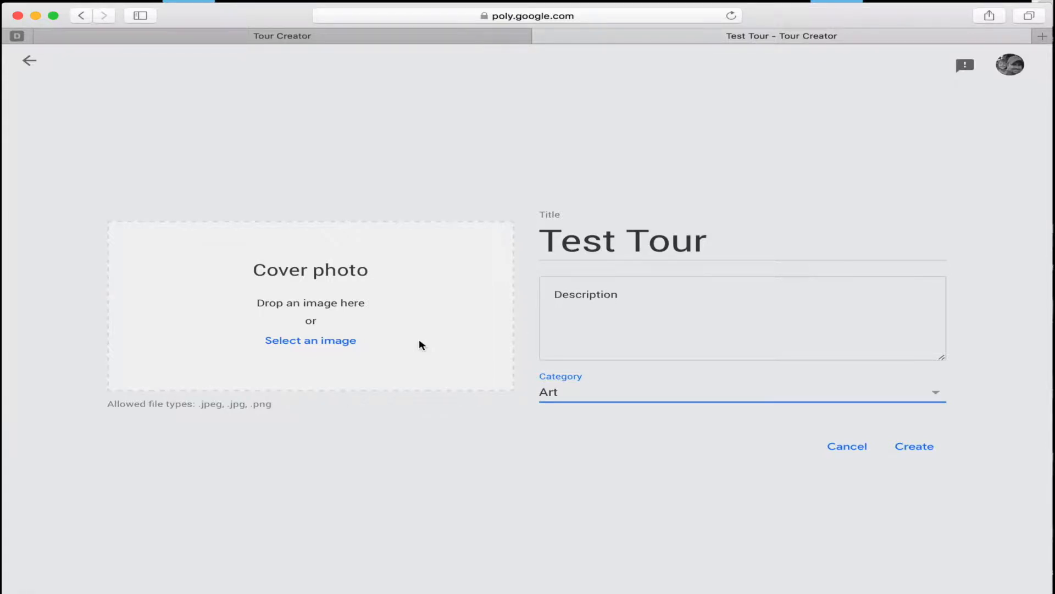
{"action": "left_click", "coordinate": [912, 447]}
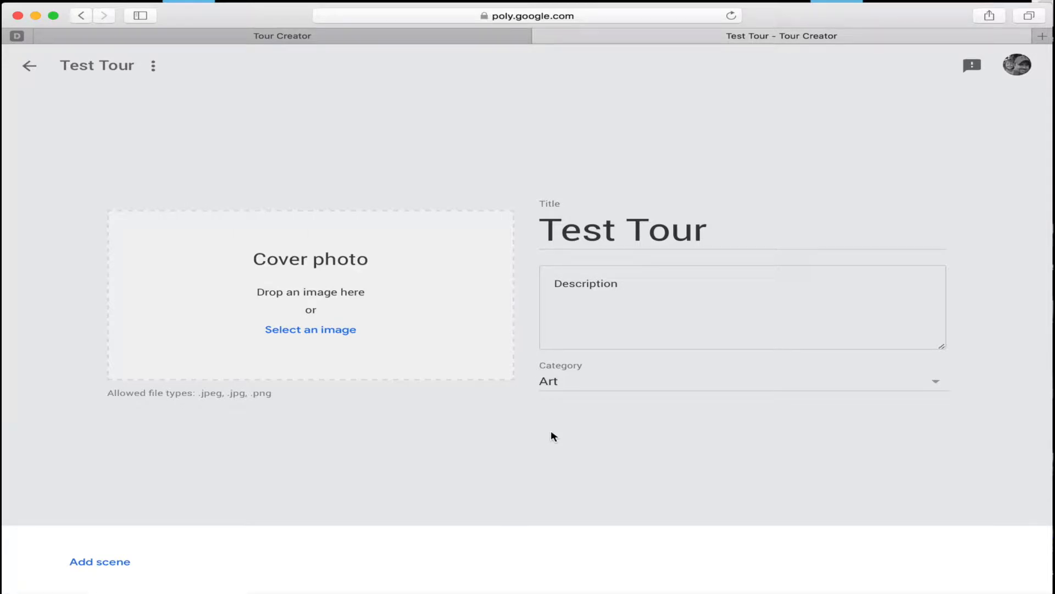
Start adding a scene to the tour and look all around the Googleplex Street View panorama.
{"action": "left_click", "coordinate": [132, 565]}
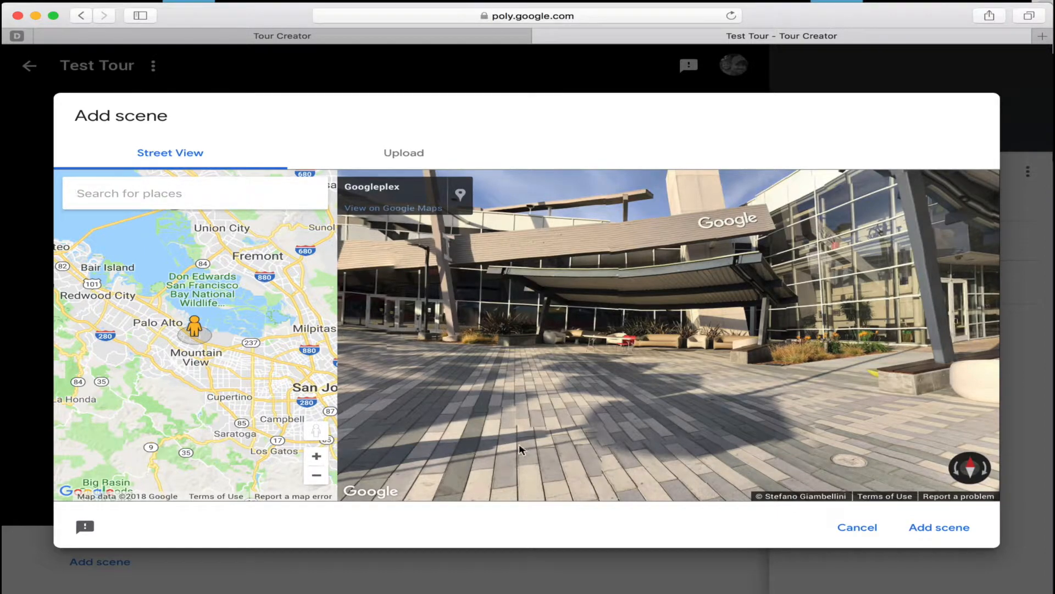
{"action": "left_click_drag", "start_coordinate": [583, 360], "coordinate": [851, 328]}
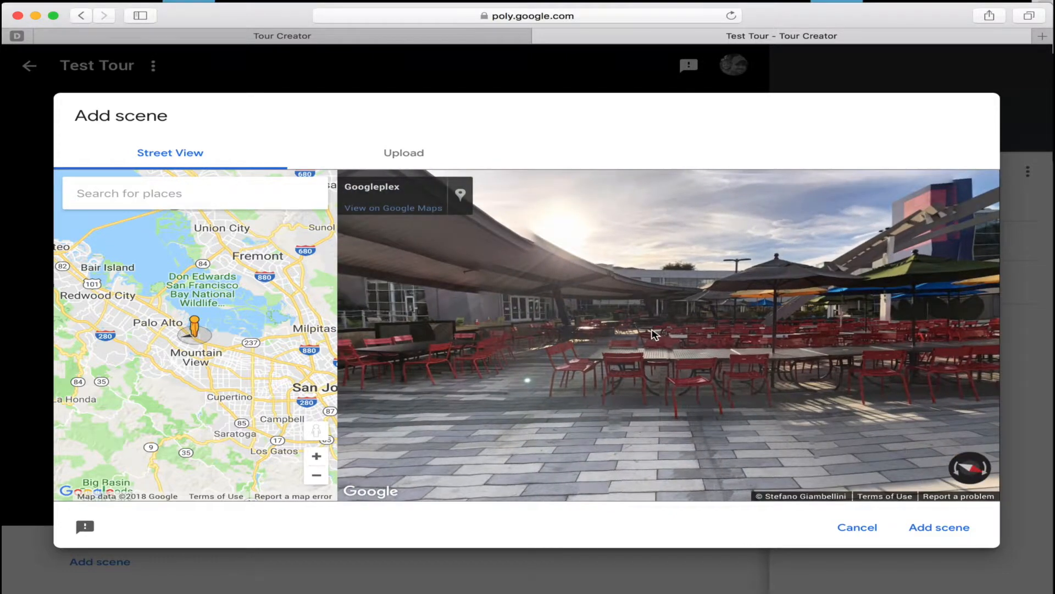
{"action": "left_click_drag", "start_coordinate": [654, 334], "coordinate": [813, 326]}
{"action": "left_click_drag", "start_coordinate": [599, 324], "coordinate": [916, 344]}
{"action": "left_click_drag", "start_coordinate": [407, 346], "coordinate": [874, 296]}
{"action": "left_click_drag", "start_coordinate": [736, 319], "coordinate": [951, 374]}
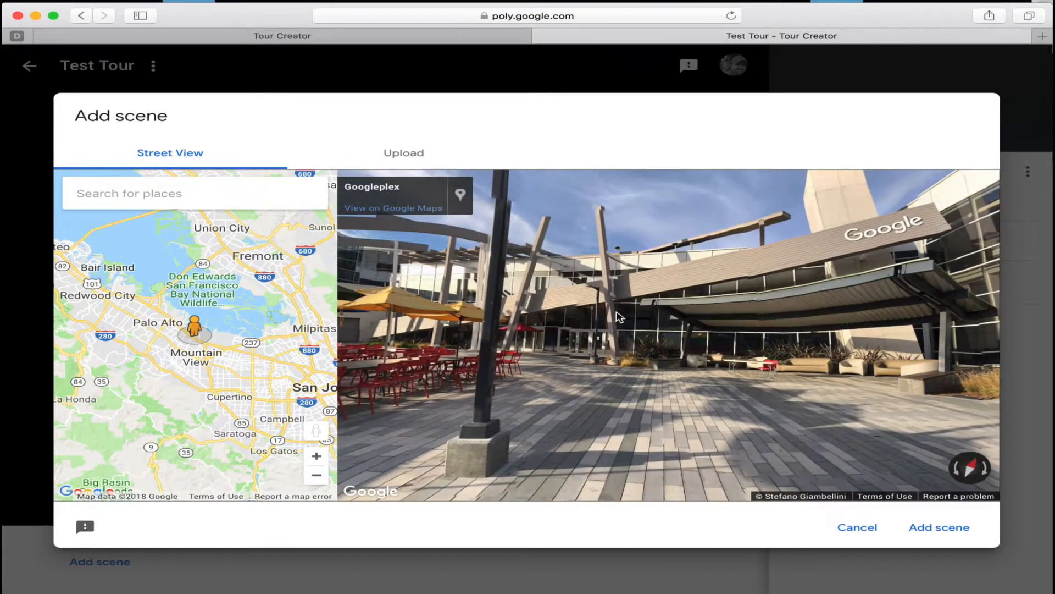
{"action": "left_click_drag", "start_coordinate": [619, 317], "coordinate": [882, 318]}
{"action": "left_click_drag", "start_coordinate": [577, 314], "coordinate": [824, 311]}
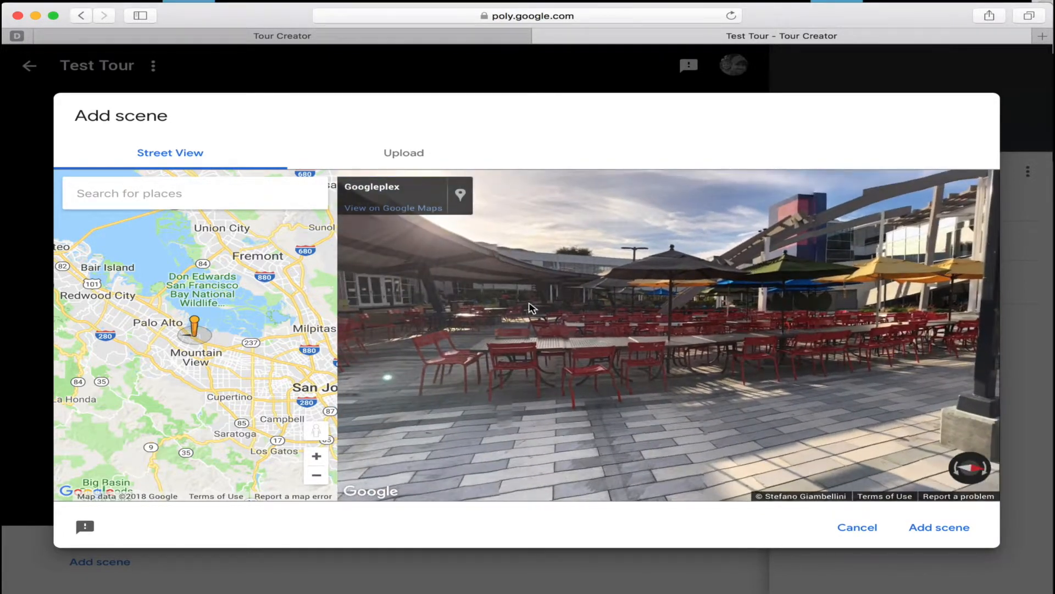
{"action": "left_click_drag", "start_coordinate": [531, 308], "coordinate": [701, 274]}
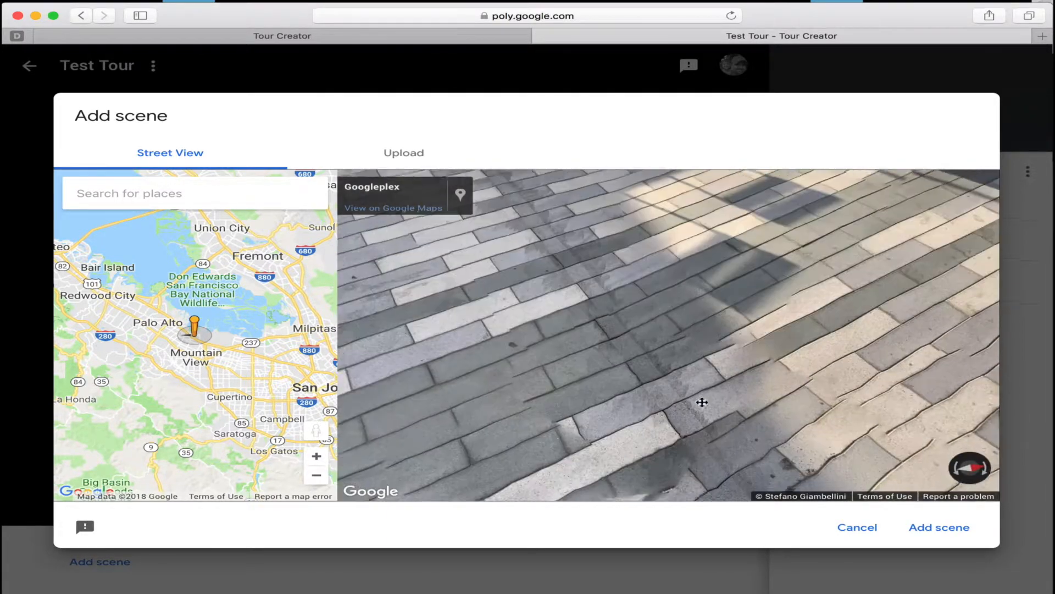
{"action": "left_click_drag", "start_coordinate": [702, 402], "coordinate": [551, 355]}
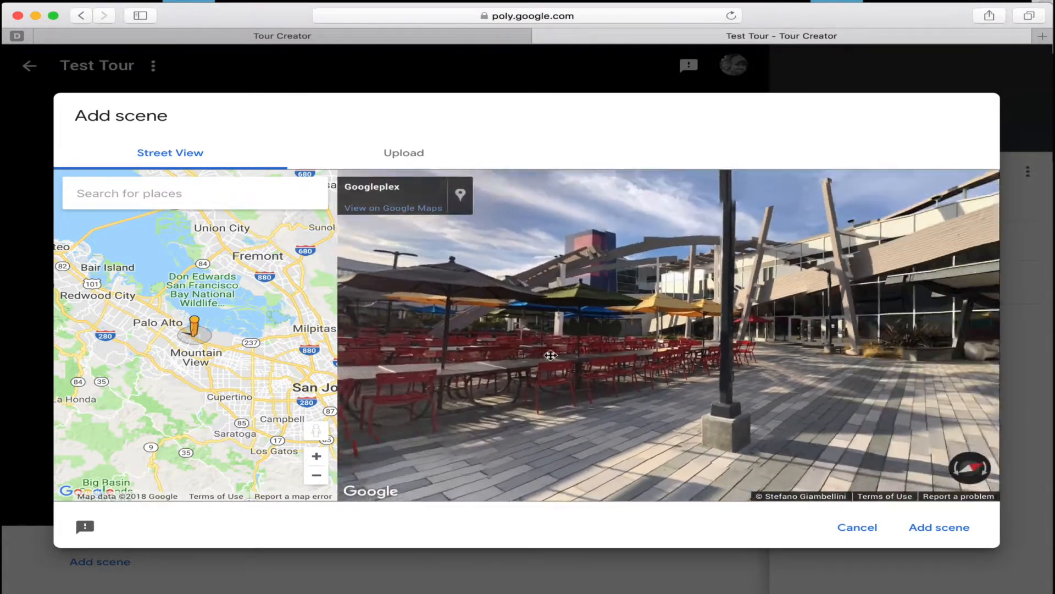
{"action": "left_click_drag", "start_coordinate": [813, 396], "coordinate": [613, 379]}
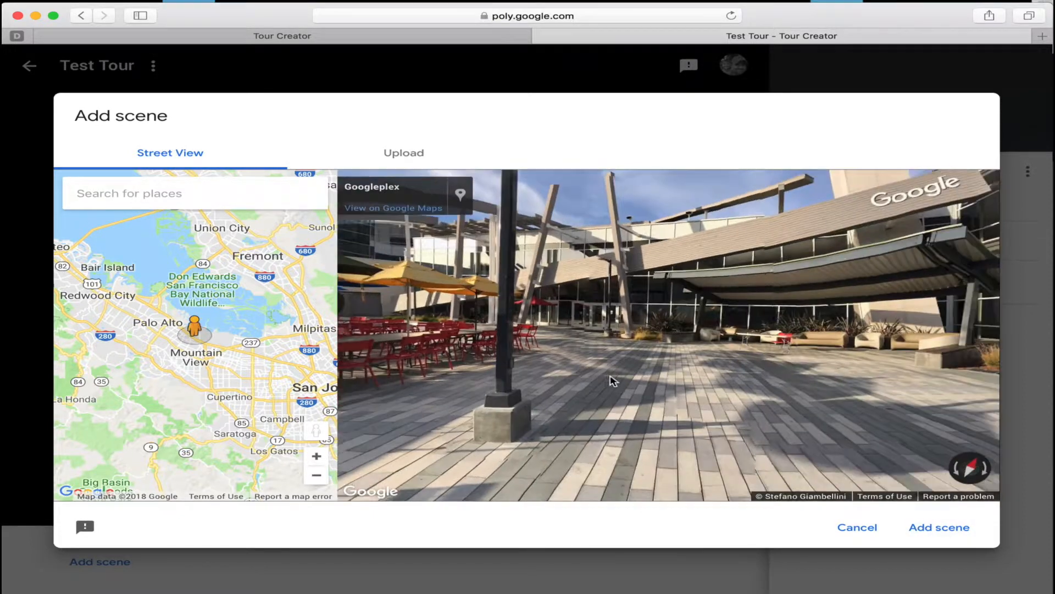
Add the Googleplex Street View panorama as a scene and name it "Google".
{"action": "left_click", "coordinate": [931, 525]}
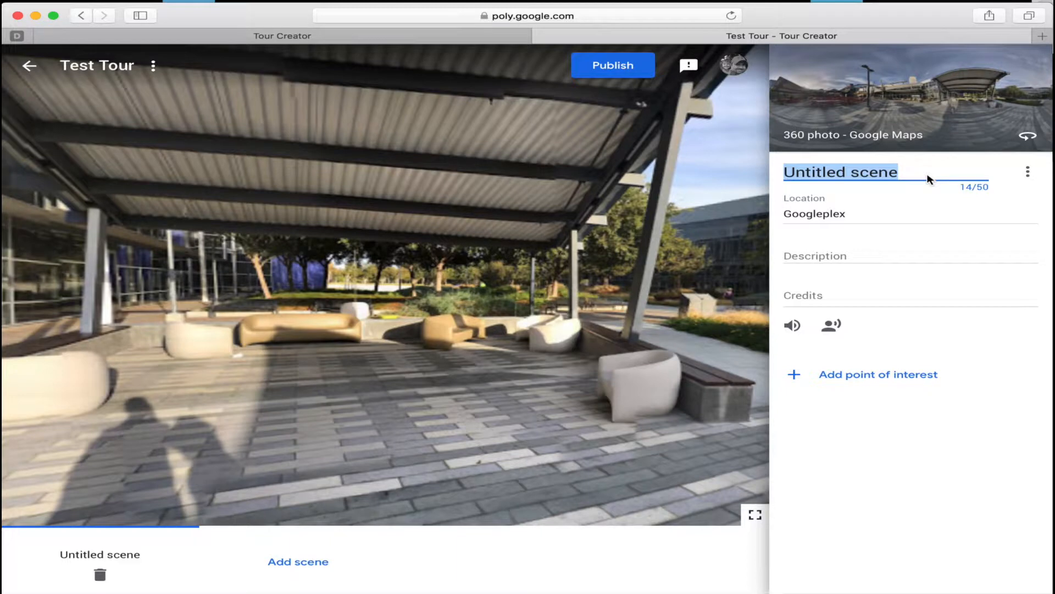
{"action": "type", "text": "Google"}
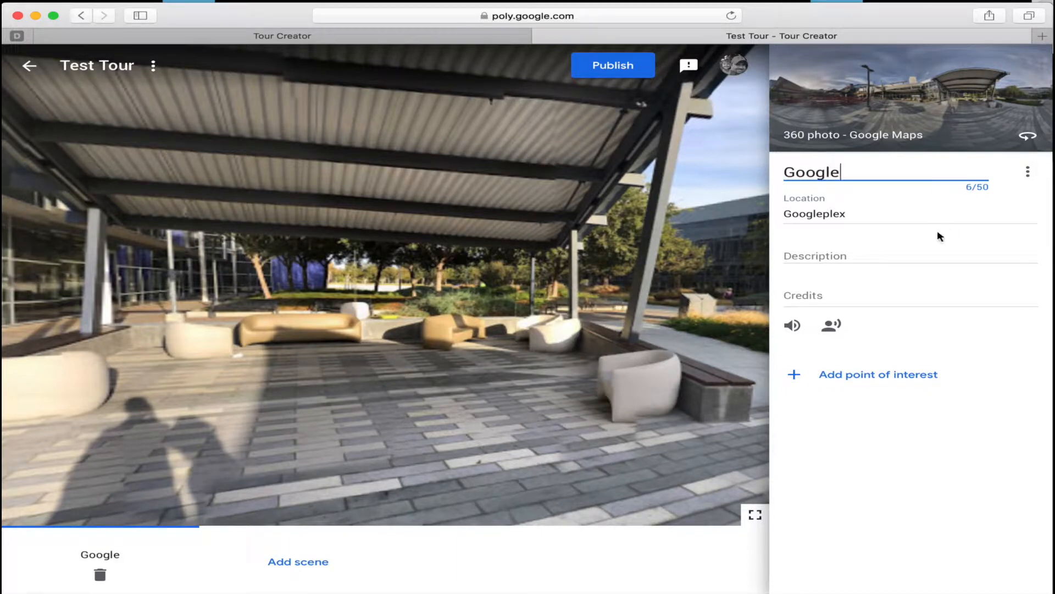
{"action": "left_click", "coordinate": [904, 253]}
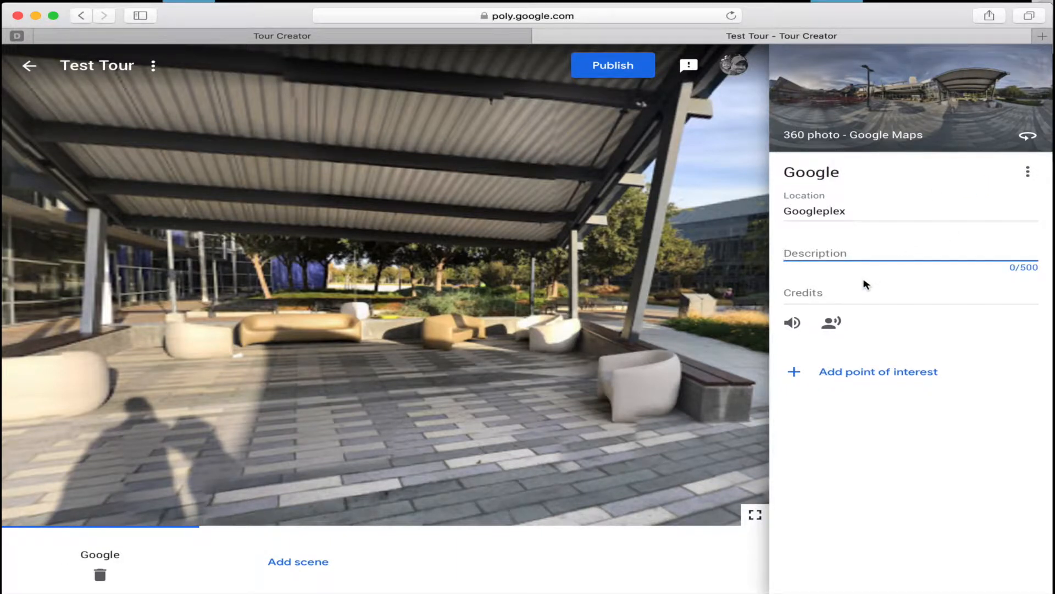
Look at the ambient audio and scene narration upload options of the Google scene without adding a file.
{"action": "left_click", "coordinate": [791, 323]}
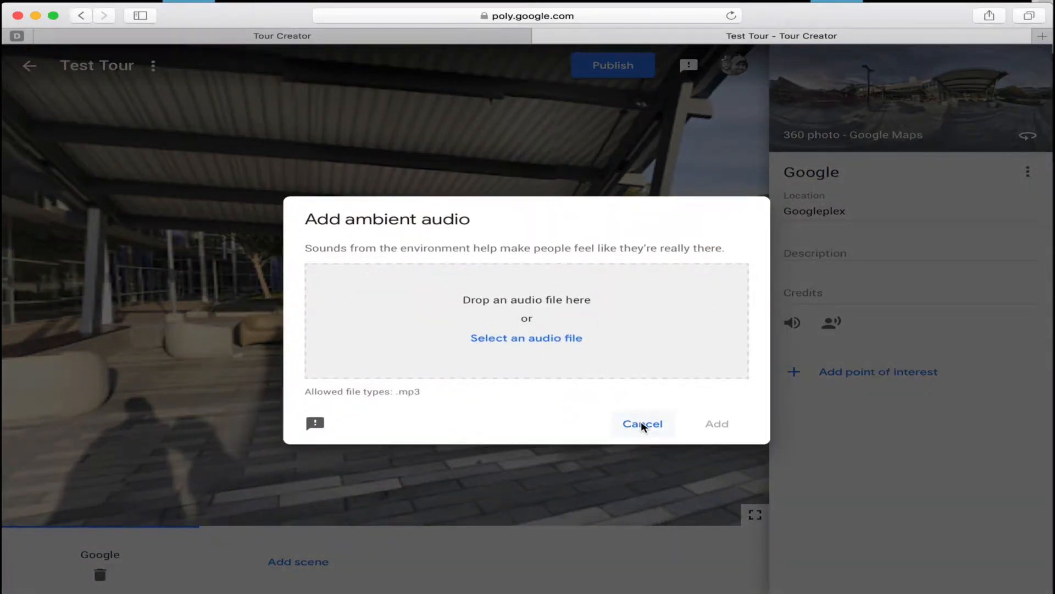
{"action": "left_click", "coordinate": [642, 424]}
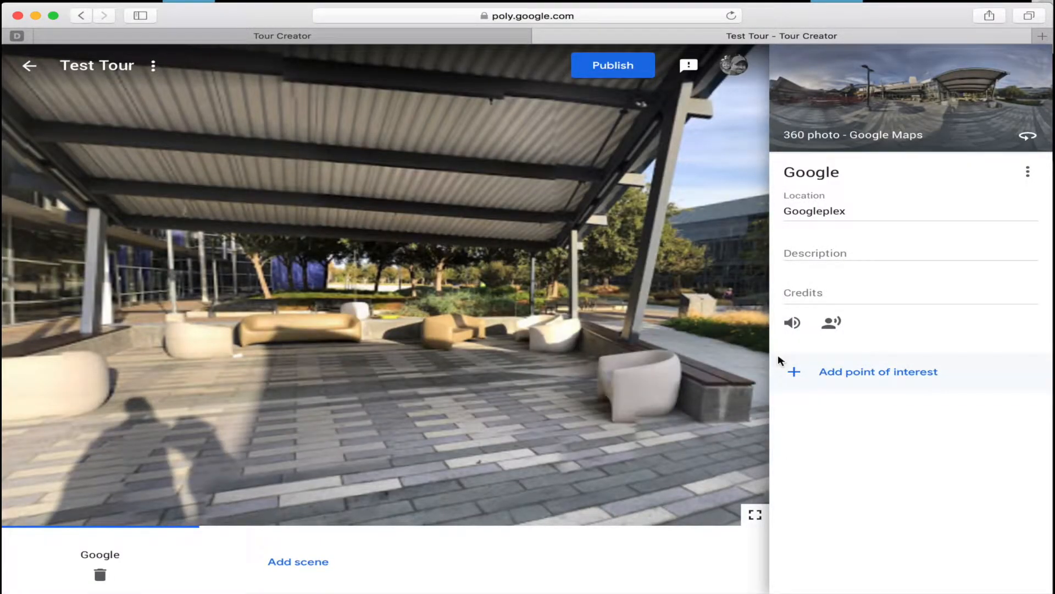
{"action": "left_click", "coordinate": [831, 324]}
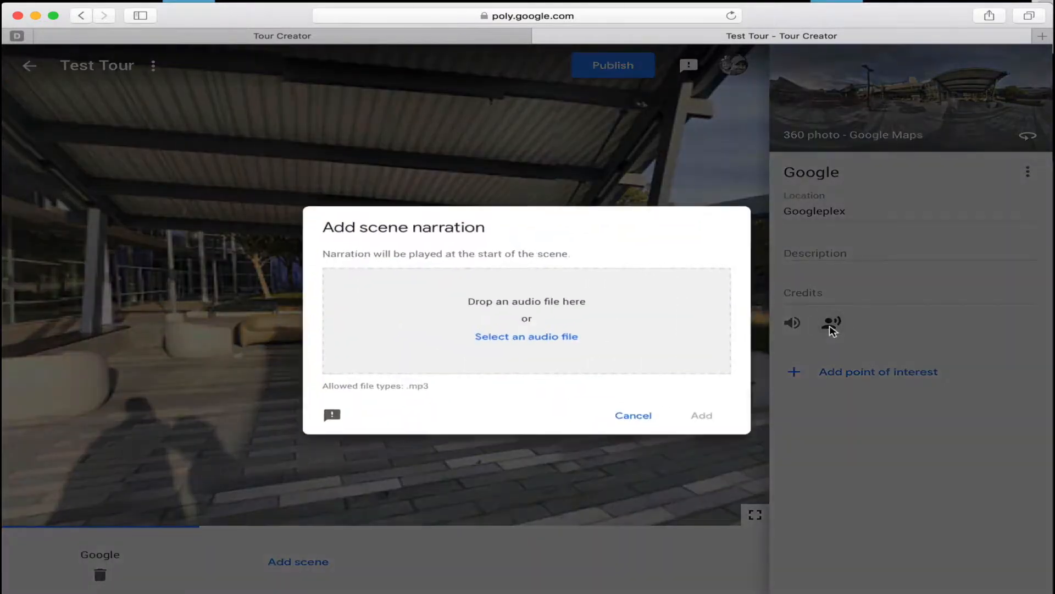
{"action": "left_click", "coordinate": [637, 424]}
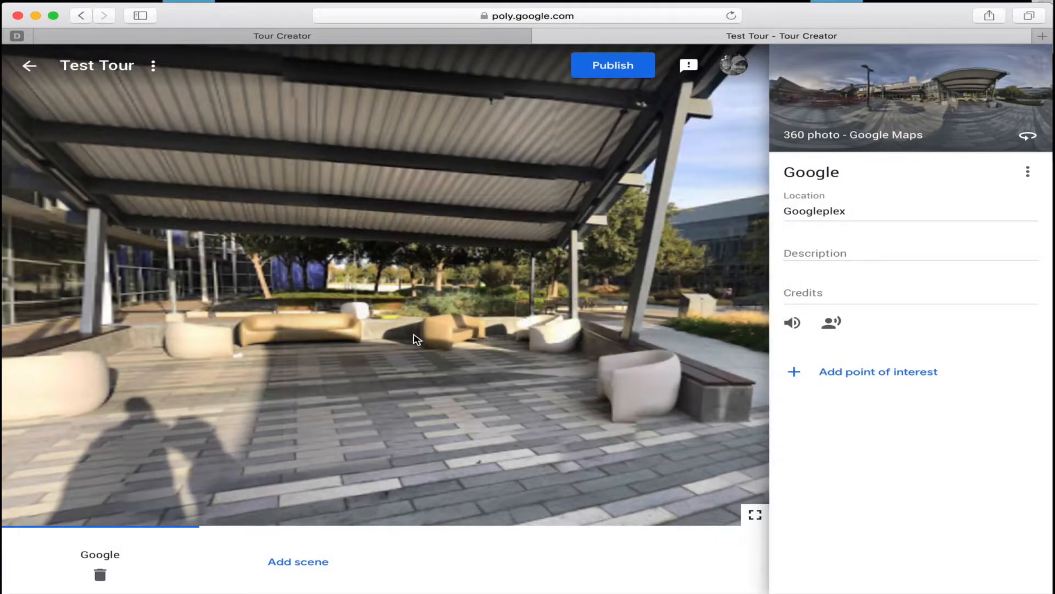
Add a point of interest to the scene and place its marker beside the Google sign on the building.
{"action": "left_click_drag", "start_coordinate": [417, 336], "coordinate": [563, 323]}
{"action": "left_click_drag", "start_coordinate": [390, 296], "coordinate": [261, 332]}
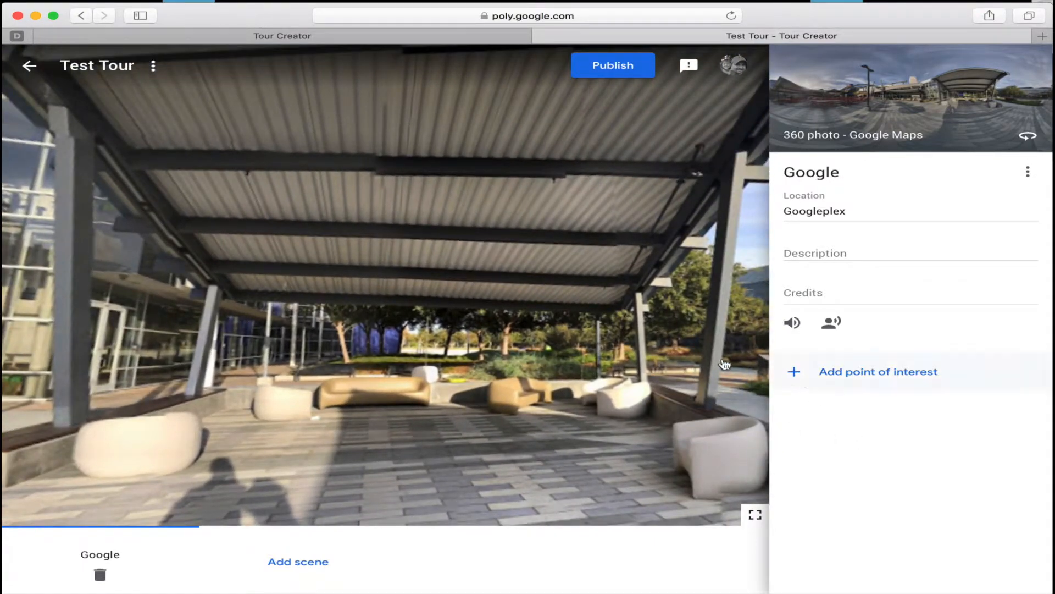
{"action": "left_click_drag", "start_coordinate": [527, 338], "coordinate": [751, 351]}
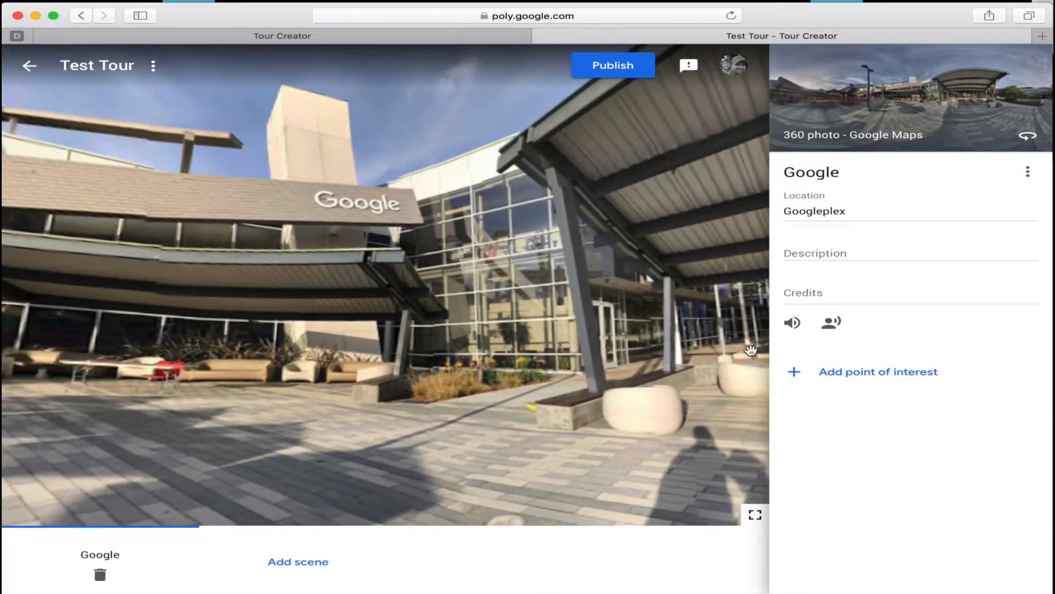
{"action": "left_click", "coordinate": [801, 371]}
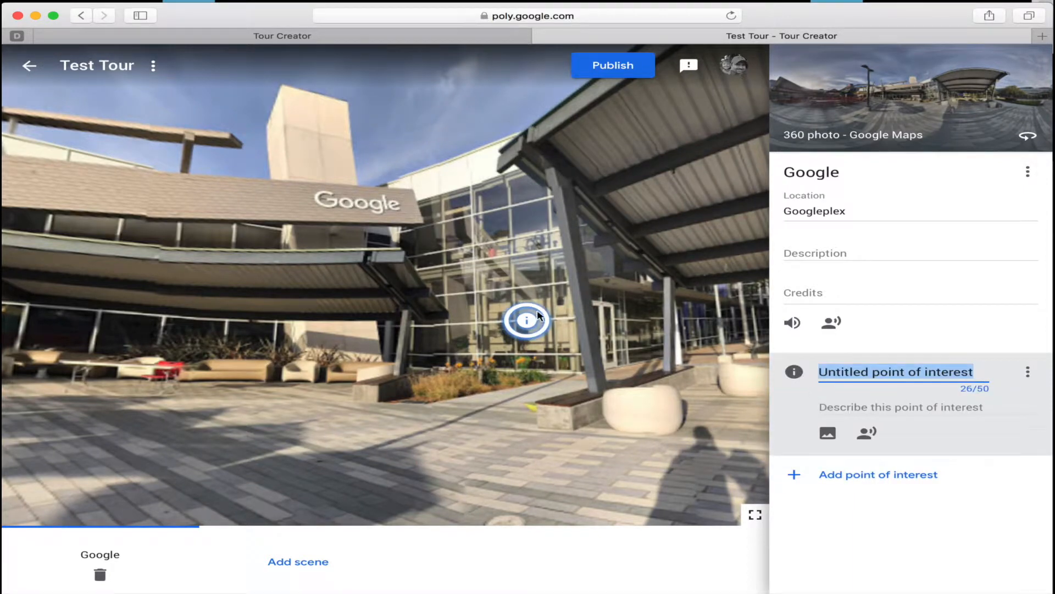
{"action": "mouse_move", "coordinate": [527, 320]}
{"action": "left_mouse_down"}
{"action": "mouse_move", "coordinate": [412, 218]}
{"action": "mouse_move", "coordinate": [278, 197]}
{"action": "mouse_move", "coordinate": [286, 200]}
{"action": "left_mouse_up"}
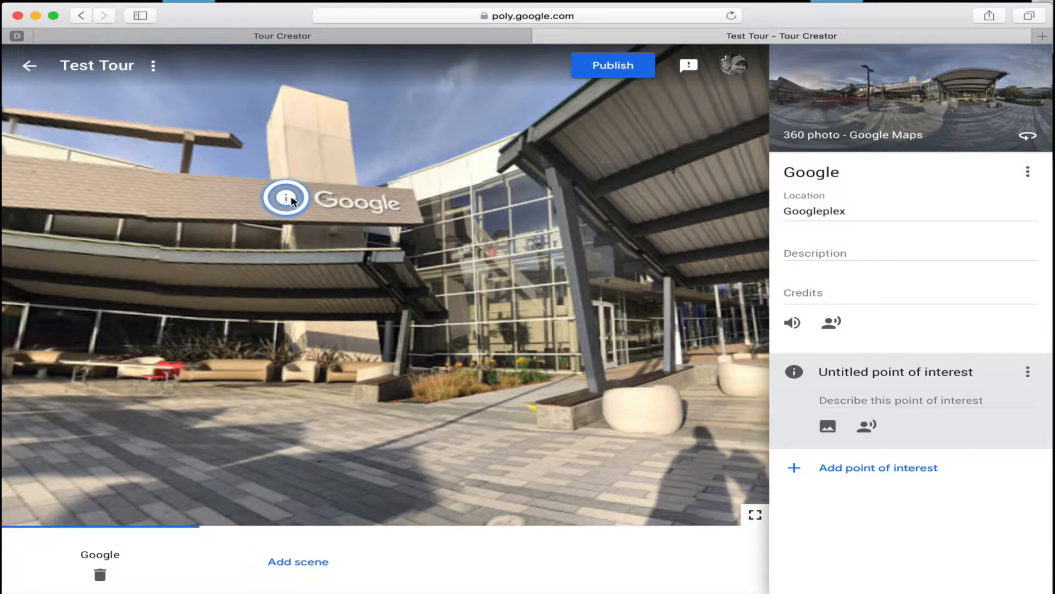
Look at the point of interest's description field and image overlay upload option without adding an image.
{"action": "left_click", "coordinate": [844, 397]}
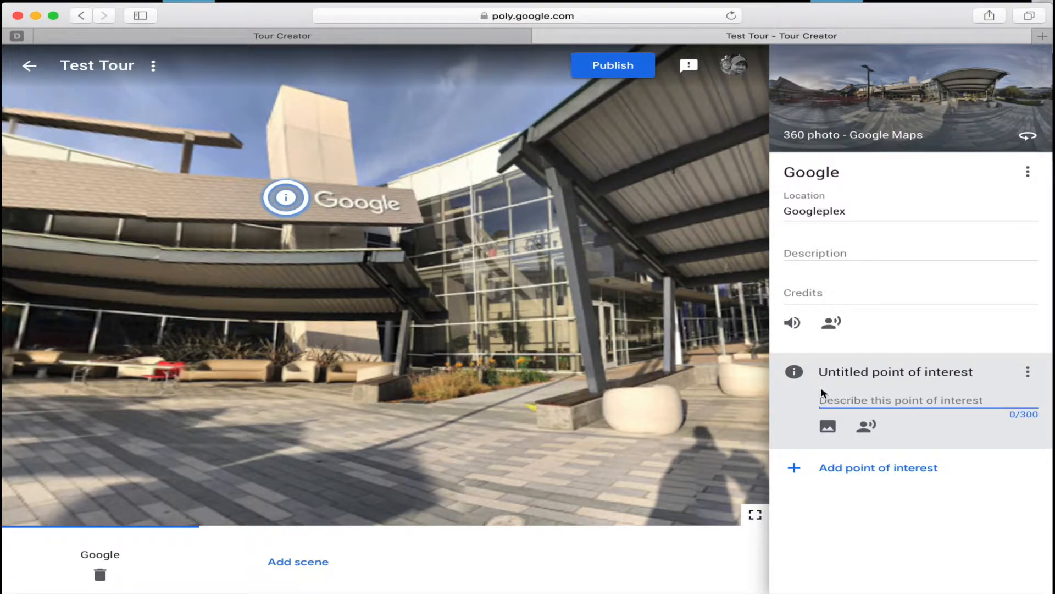
{"action": "left_click", "coordinate": [828, 426]}
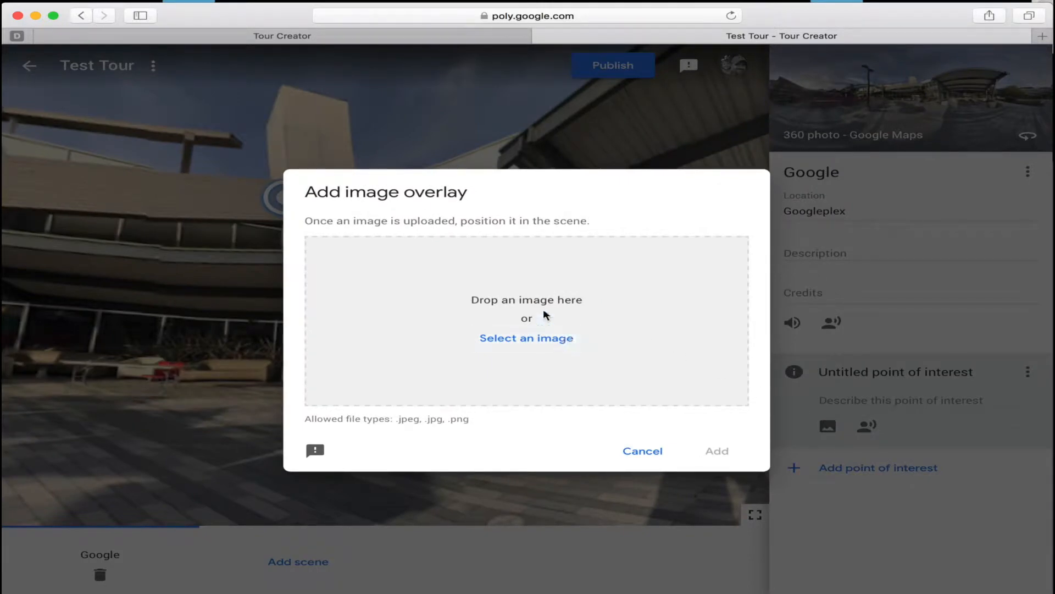
{"action": "left_click", "coordinate": [645, 451]}
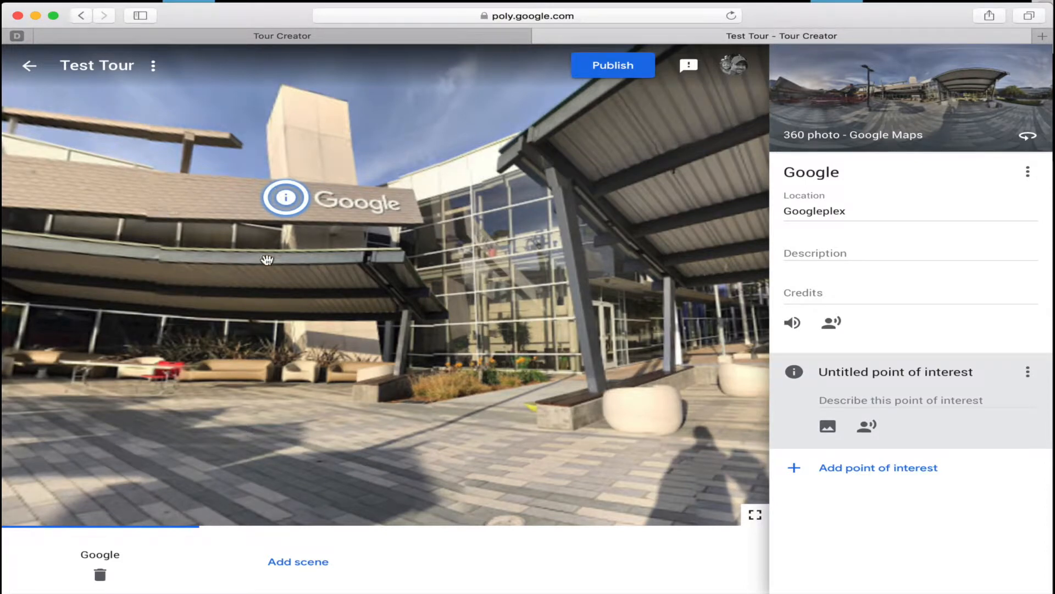
{"action": "left_click", "coordinate": [862, 406]}
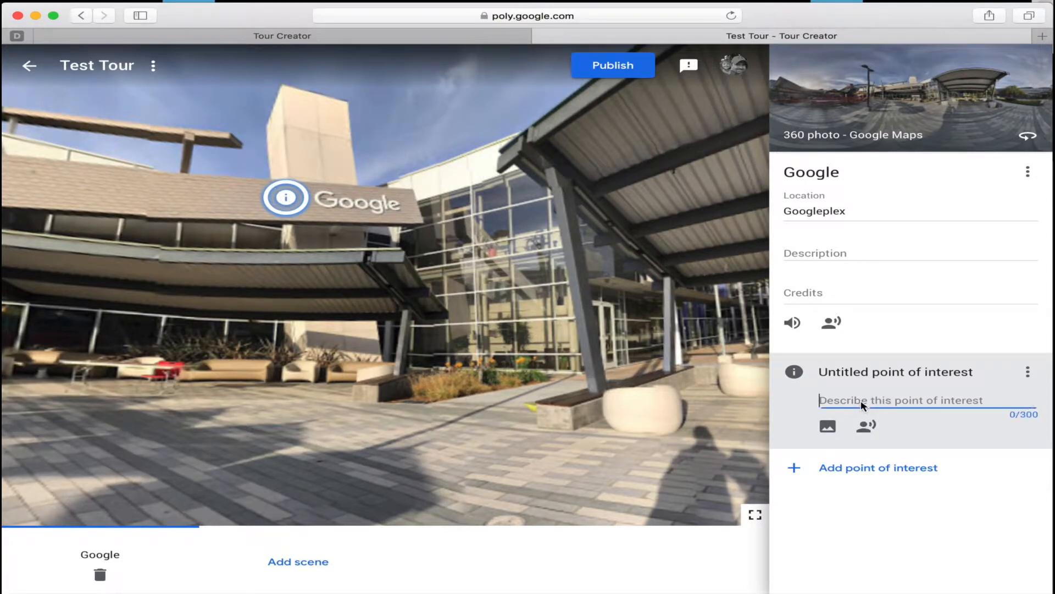
Enter "Google Logo" as the description of the untitled point of interest.
{"action": "type", "text": "Google Logo"}
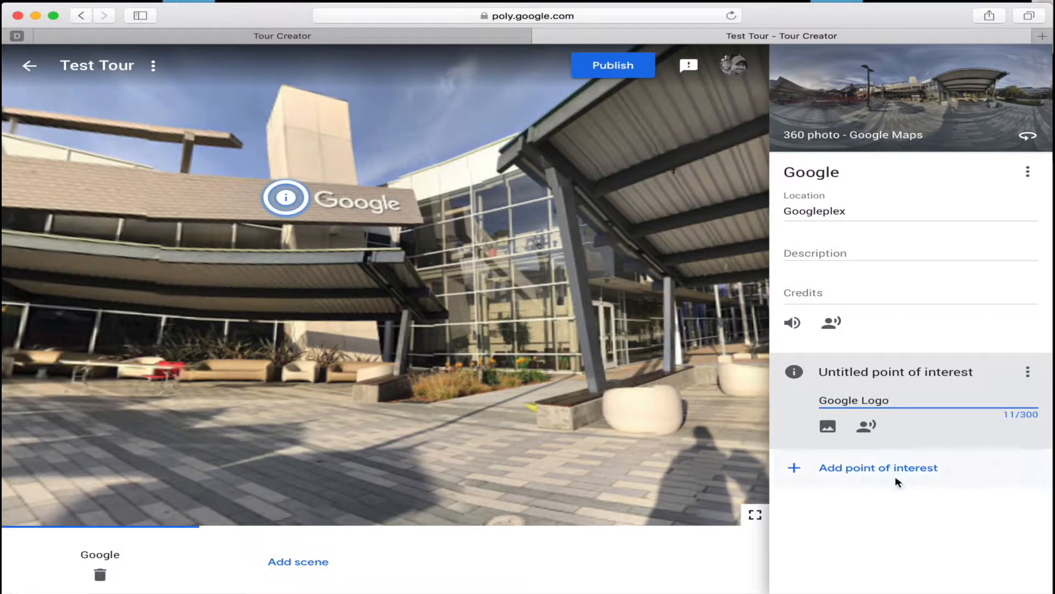
Look around the Google scene's panorama to examine the marker beside the Google sign and its surroundings.
{"action": "left_click_drag", "start_coordinate": [476, 320], "coordinate": [396, 321]}
{"action": "left_click_drag", "start_coordinate": [307, 266], "coordinate": [422, 320]}
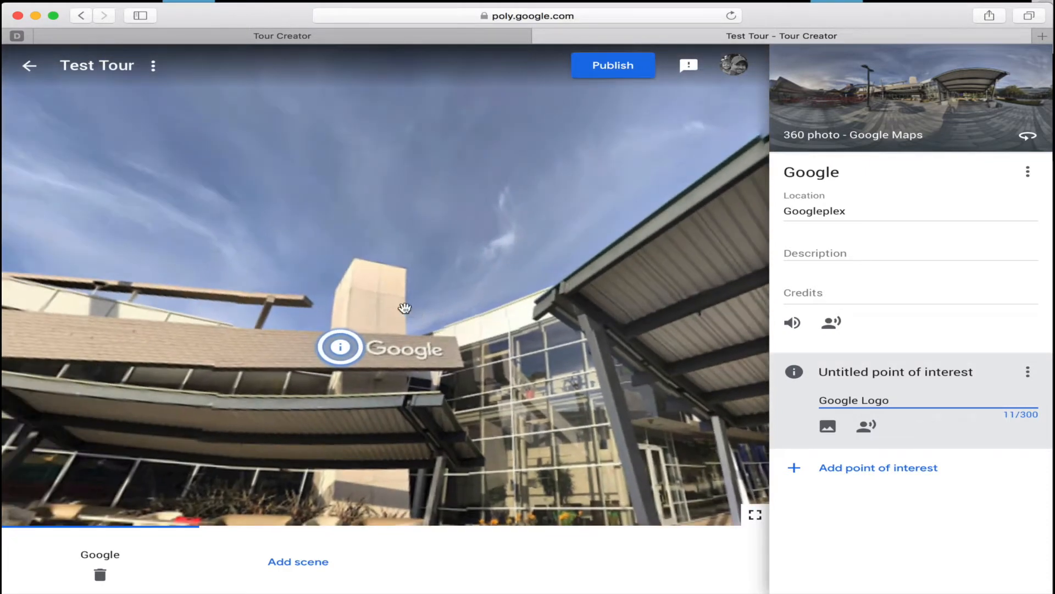
{"action": "left_click_drag", "start_coordinate": [358, 319], "coordinate": [370, 297]}
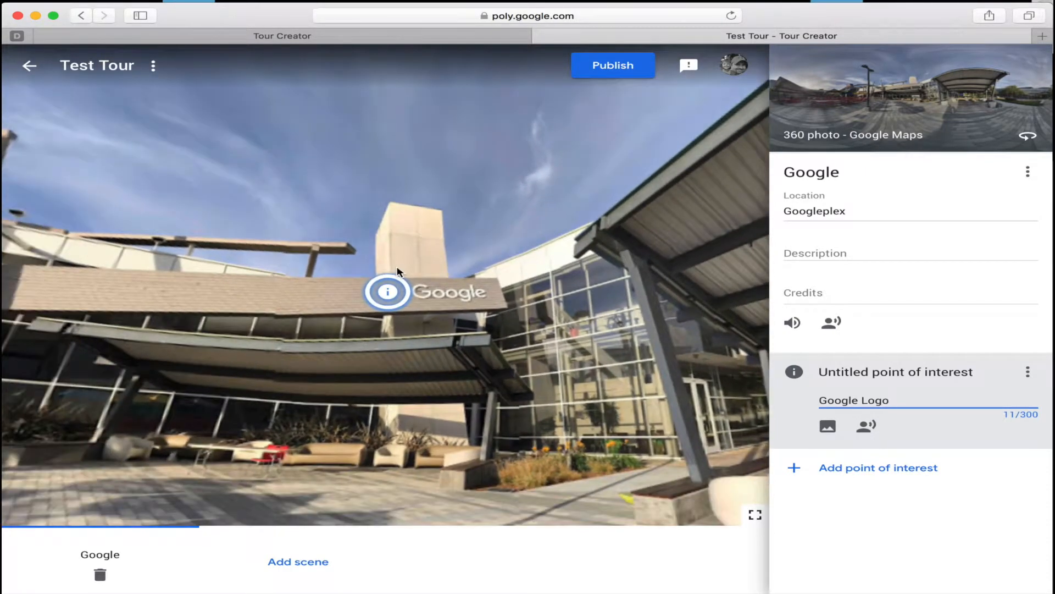
{"action": "left_click_drag", "start_coordinate": [288, 357], "coordinate": [442, 341]}
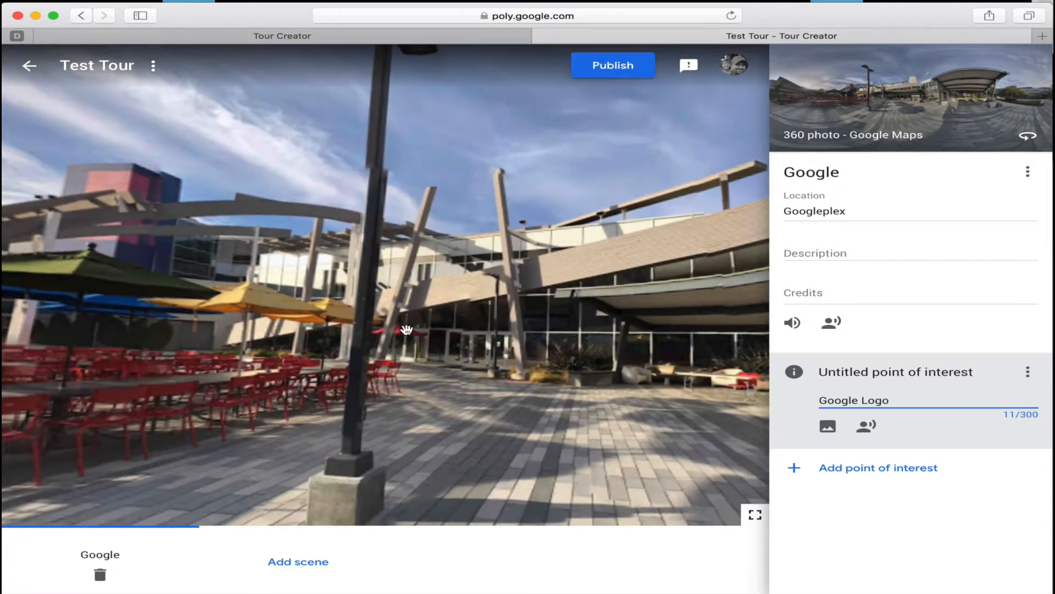
{"action": "left_click_drag", "start_coordinate": [331, 321], "coordinate": [575, 319]}
{"action": "left_click_drag", "start_coordinate": [433, 300], "coordinate": [617, 314]}
{"action": "left_click_drag", "start_coordinate": [357, 303], "coordinate": [592, 269]}
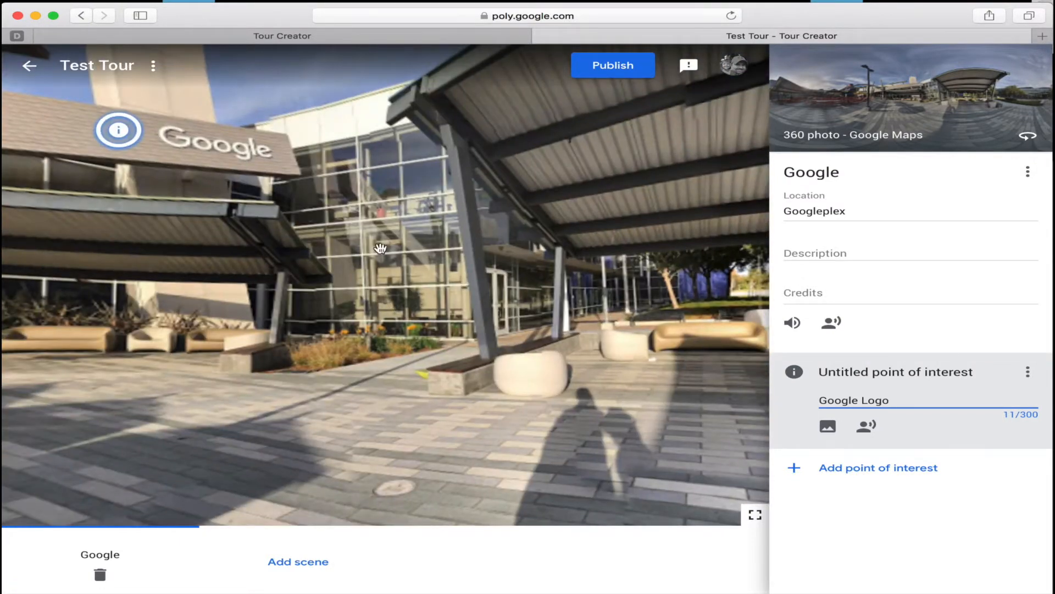
{"action": "left_click_drag", "start_coordinate": [379, 249], "coordinate": [466, 244]}
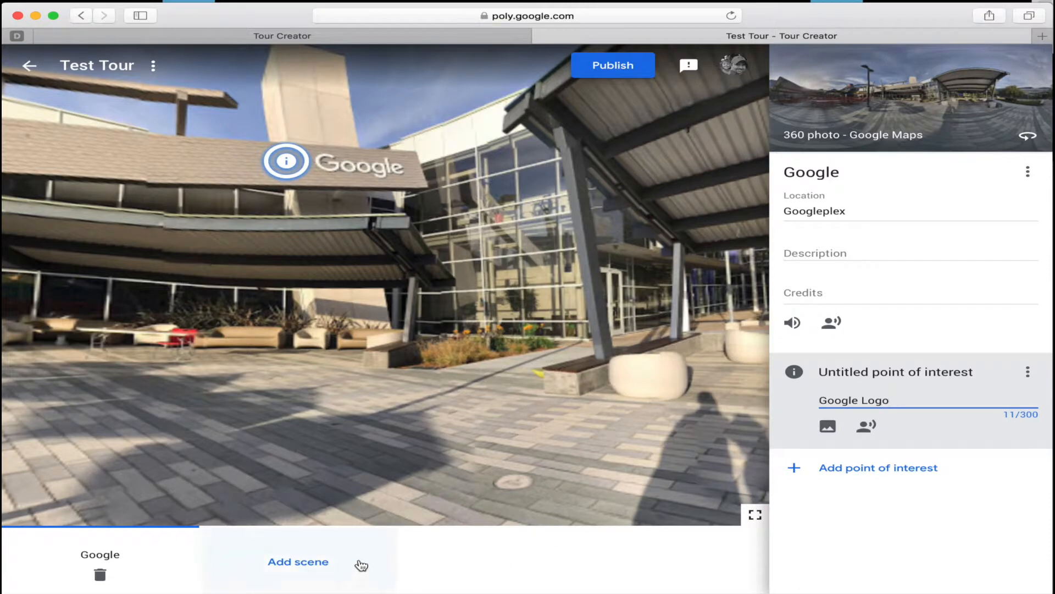
{"action": "left_click_drag", "start_coordinate": [314, 559], "coordinate": [451, 530]}
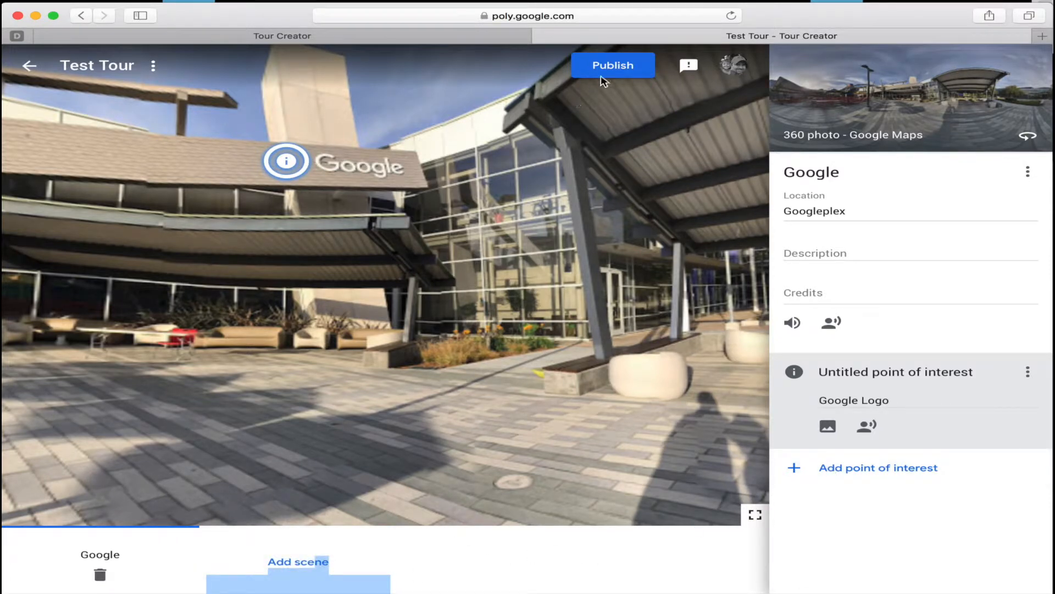
Try to publish the tour without a cover photo.
{"action": "left_click", "coordinate": [626, 77]}
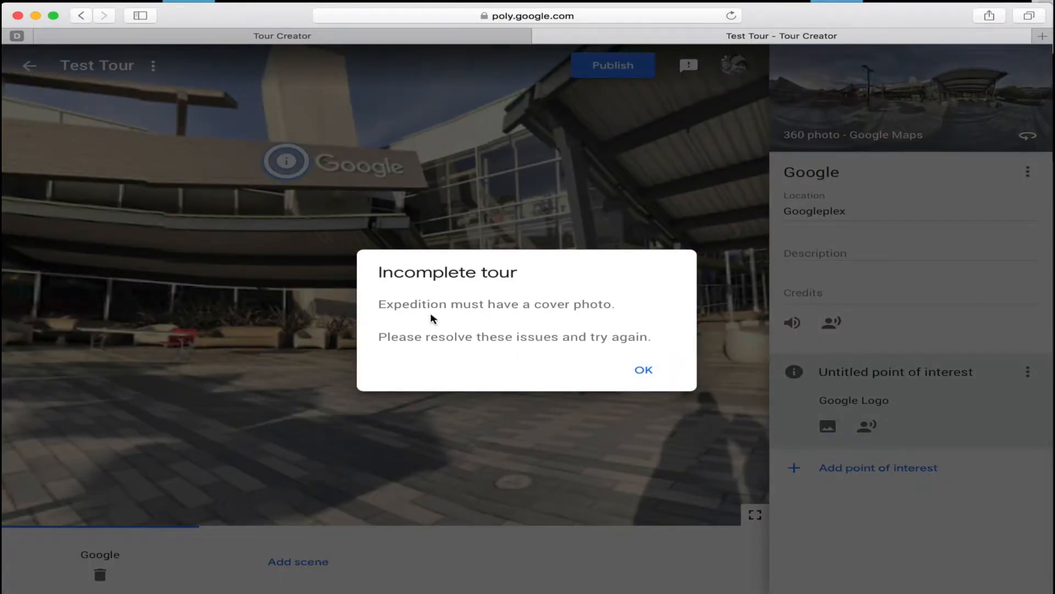
{"action": "left_click", "coordinate": [641, 372]}
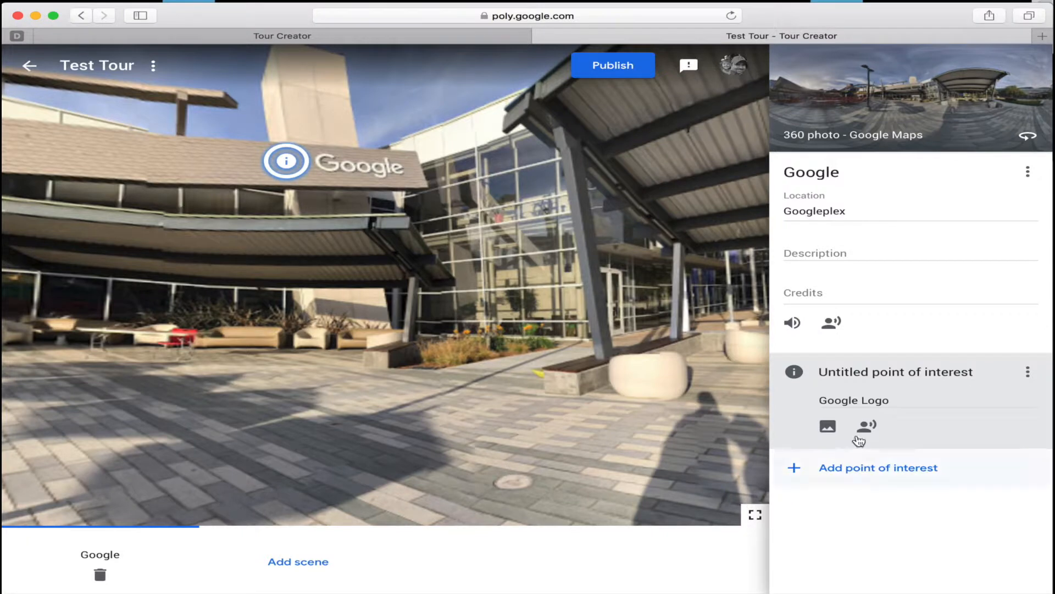
Return to the tour list, reopen Test Tour and add an image as its cover photo.
{"action": "left_click", "coordinate": [25, 64]}
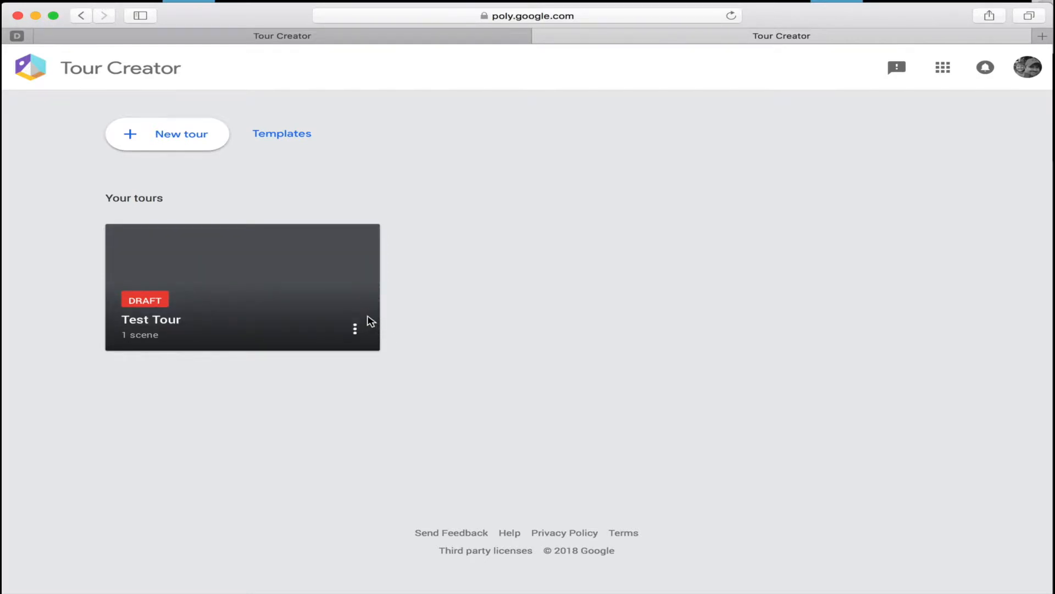
{"action": "left_click", "coordinate": [360, 325]}
{"action": "left_click", "coordinate": [422, 368]}
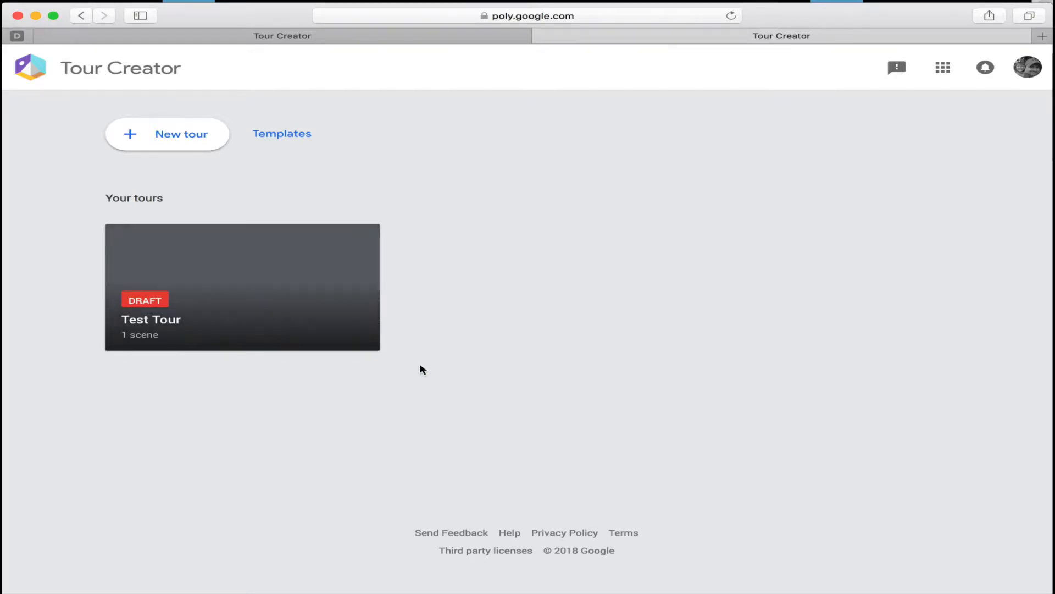
{"action": "left_click", "coordinate": [355, 326]}
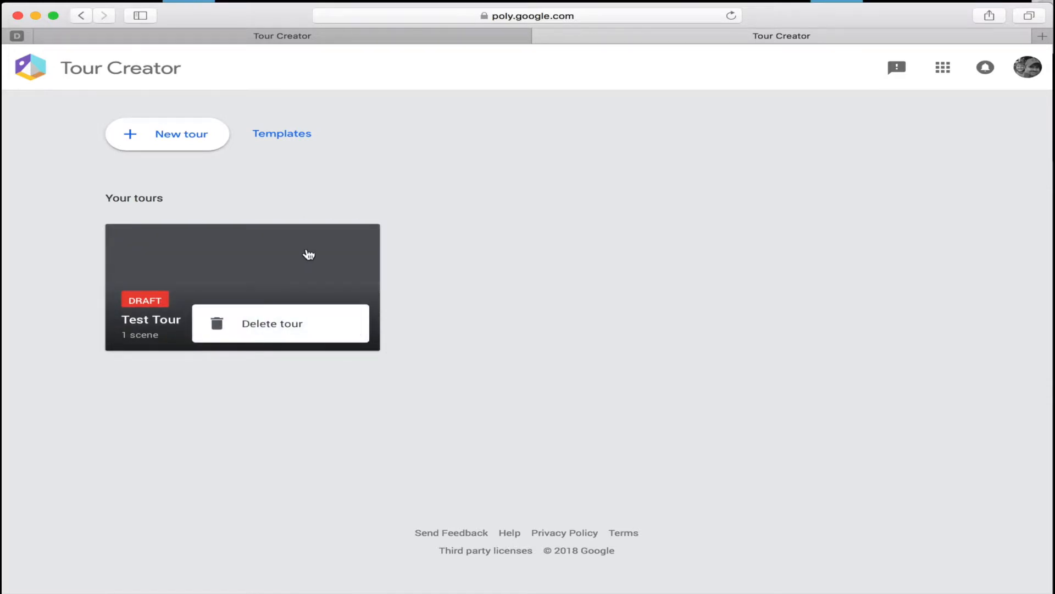
{"action": "left_click", "coordinate": [302, 254]}
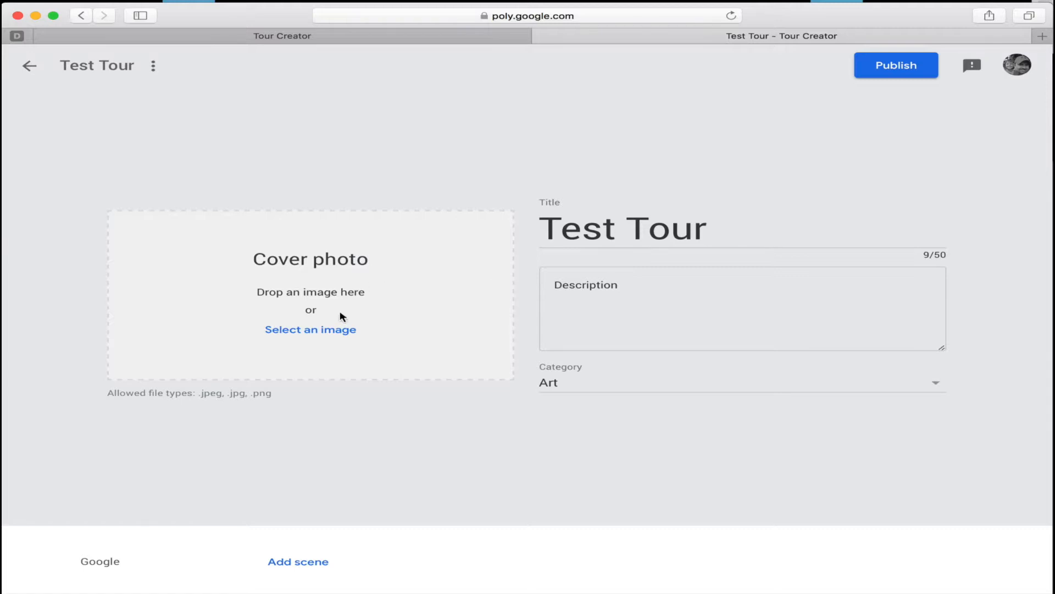
{"action": "left_click", "coordinate": [329, 328]}
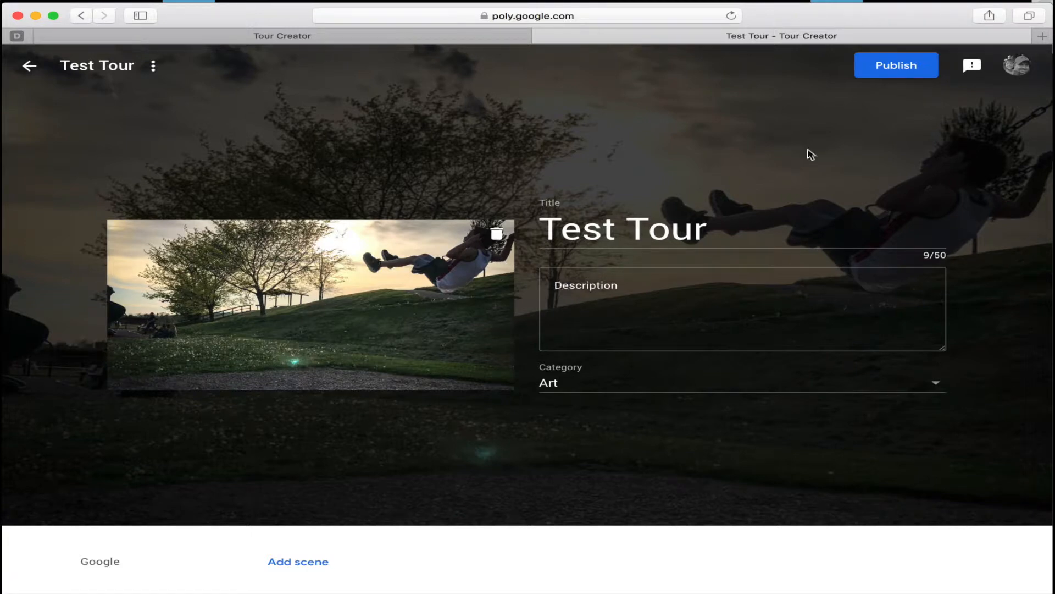
Publish Test Tour with its visibility set to Unlisted.
{"action": "left_click", "coordinate": [884, 61]}
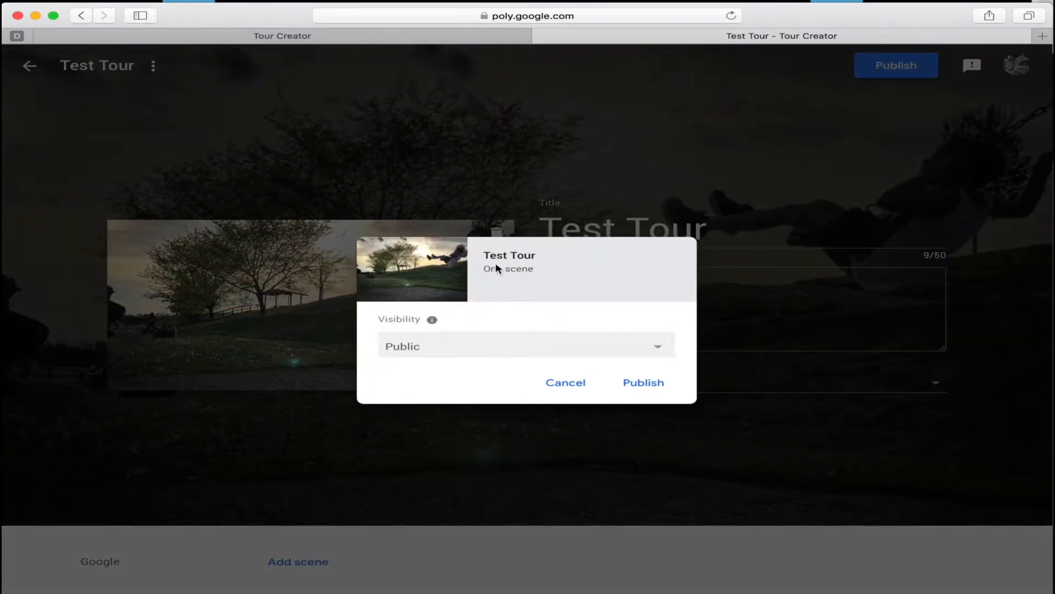
{"action": "left_click", "coordinate": [460, 345]}
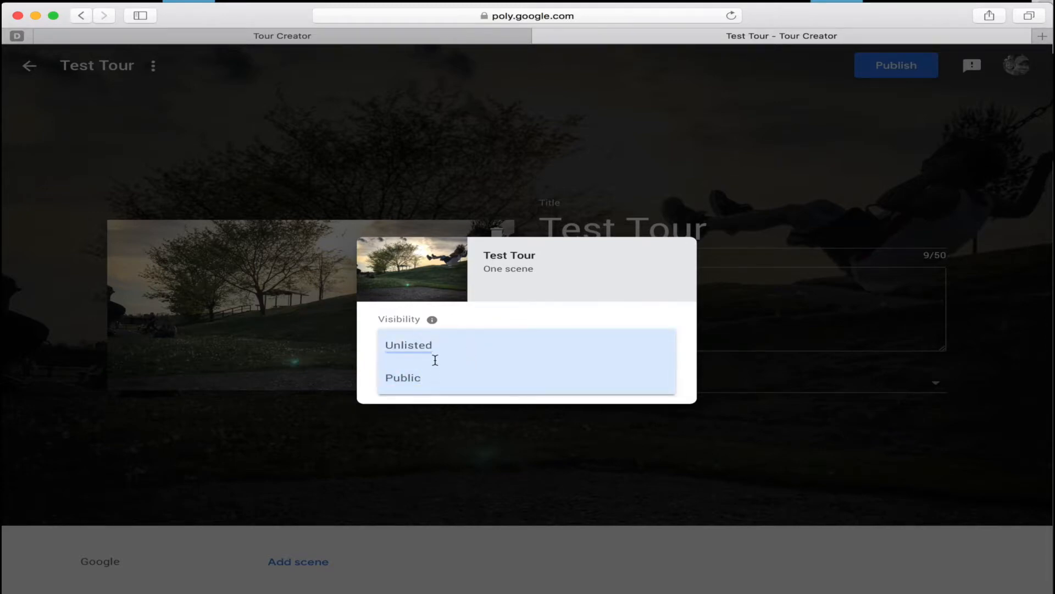
{"action": "left_click", "coordinate": [434, 347]}
{"action": "left_click", "coordinate": [433, 352]}
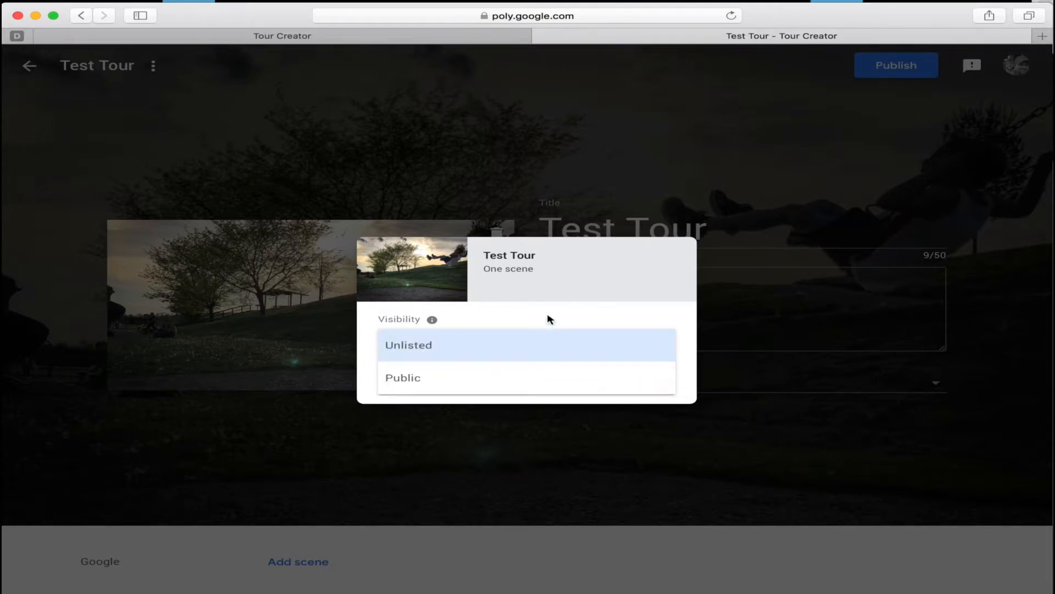
{"action": "left_click", "coordinate": [499, 345]}
{"action": "left_click", "coordinate": [651, 384]}
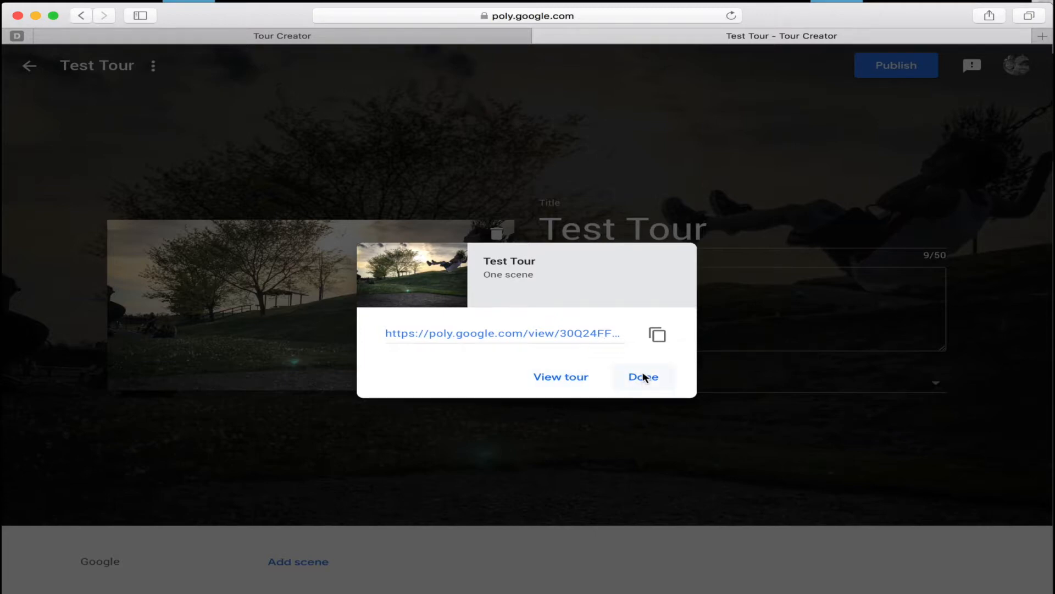
View the published tour and open the point of interest beside the Google sign to read its details.
{"action": "left_click", "coordinate": [575, 378]}
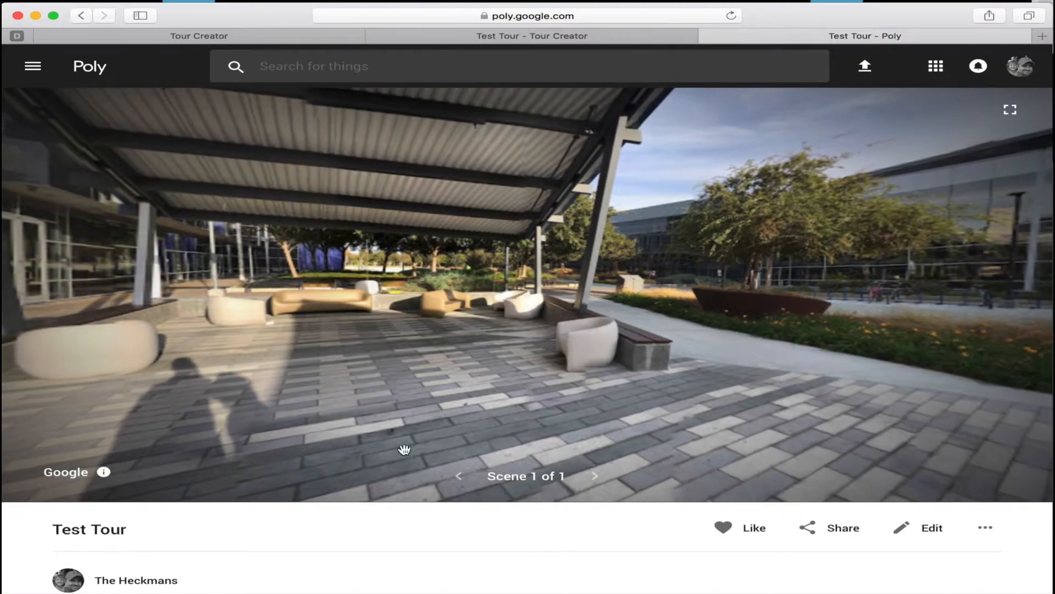
{"action": "left_click_drag", "start_coordinate": [537, 323], "coordinate": [815, 308]}
{"action": "mouse_move", "coordinate": [409, 285]}
{"action": "left_mouse_down"}
{"action": "mouse_move", "coordinate": [726, 327]}
{"action": "mouse_move", "coordinate": [462, 312]}
{"action": "left_mouse_up"}
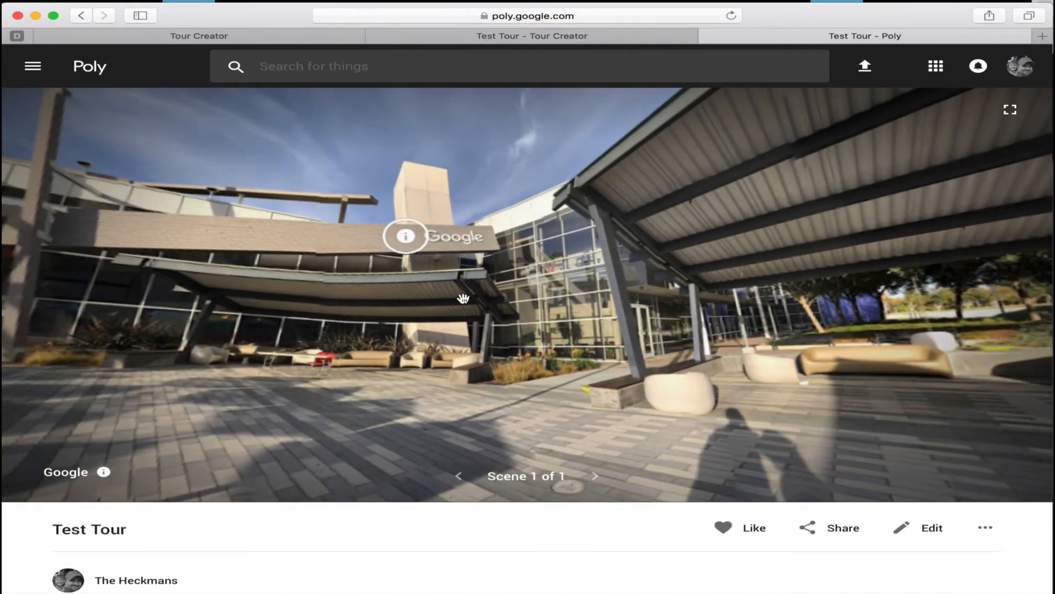
{"action": "left_click", "coordinate": [420, 243]}
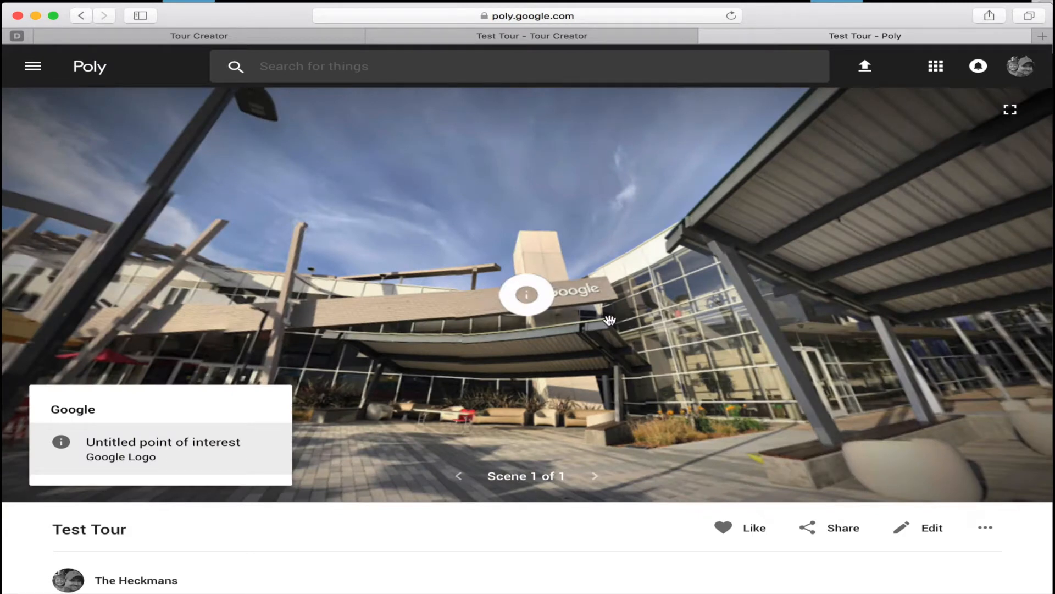
{"action": "left_click", "coordinate": [578, 310]}
{"action": "left_click", "coordinate": [533, 298]}
{"action": "left_click_drag", "start_coordinate": [53, 409], "coordinate": [163, 408]}
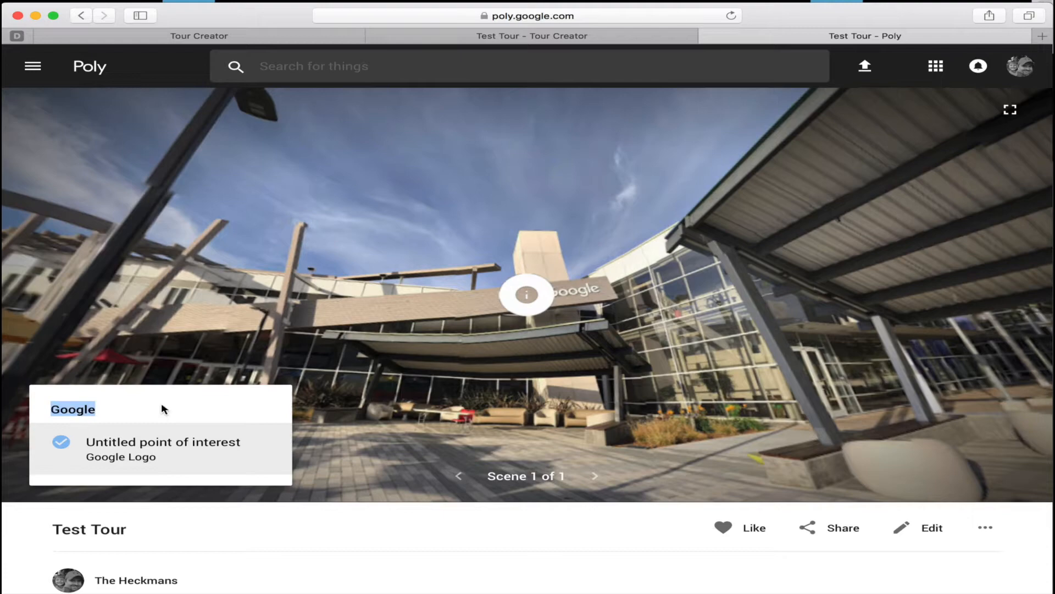
Look all around the published Google scene, from the outdoor seating to the covered plaza.
{"action": "left_click_drag", "start_coordinate": [617, 383], "coordinate": [748, 287]}
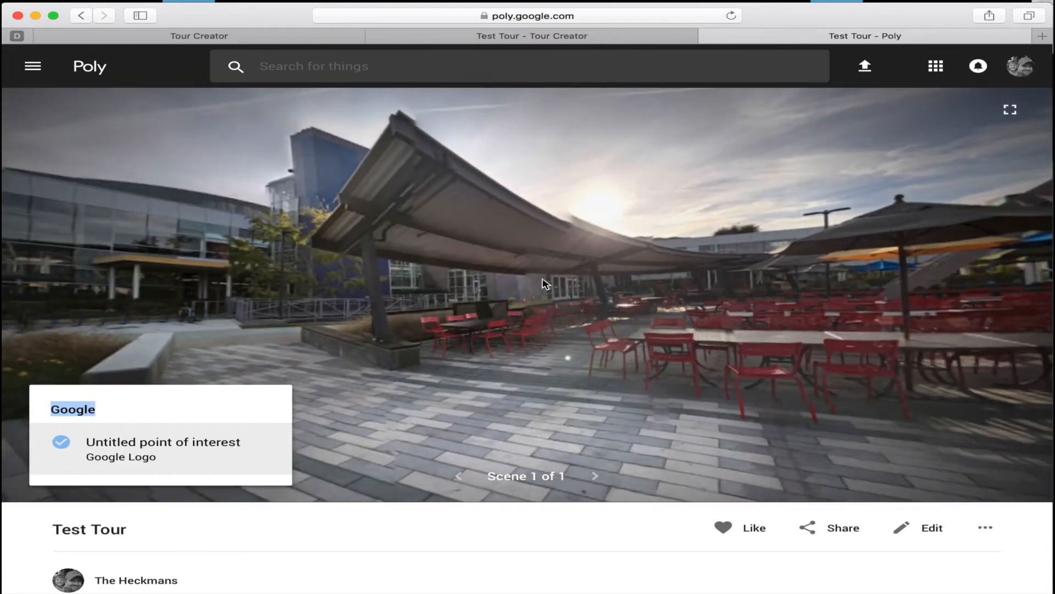
{"action": "left_click_drag", "start_coordinate": [546, 284], "coordinate": [801, 287]}
{"action": "left_click_drag", "start_coordinate": [764, 365], "coordinate": [219, 302]}
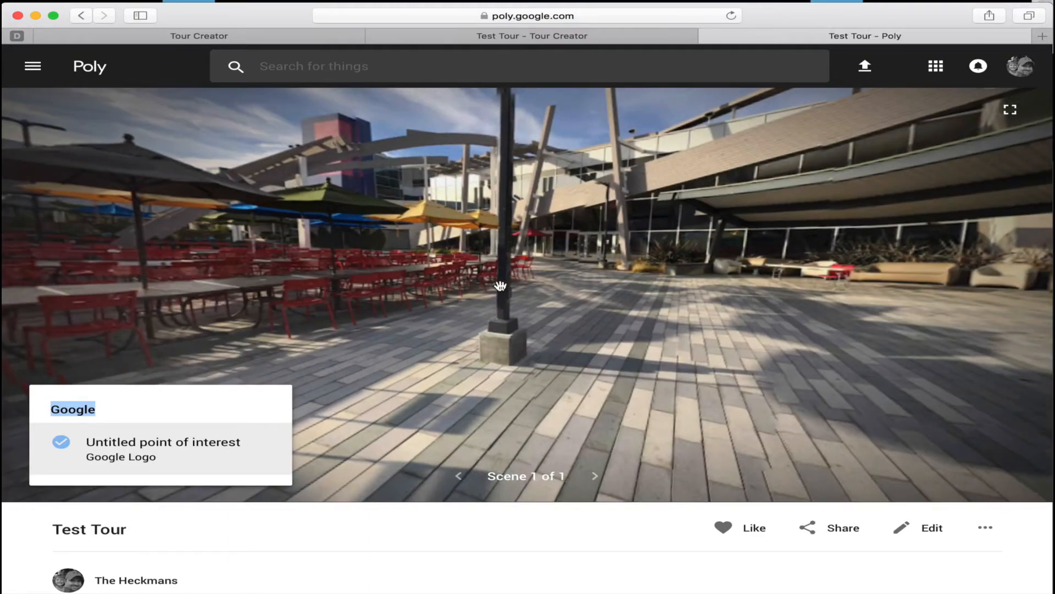
{"action": "left_click_drag", "start_coordinate": [497, 285], "coordinate": [254, 262]}
{"action": "left_click_drag", "start_coordinate": [456, 260], "coordinate": [350, 297]}
{"action": "left_click_drag", "start_coordinate": [489, 289], "coordinate": [402, 275]}
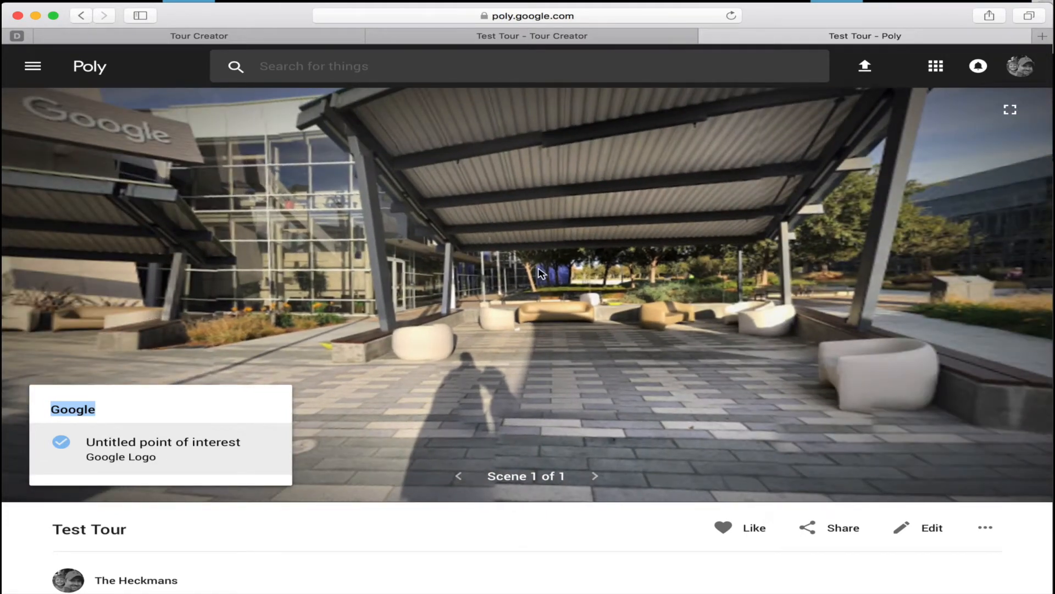
{"action": "left_click_drag", "start_coordinate": [681, 258], "coordinate": [497, 247]}
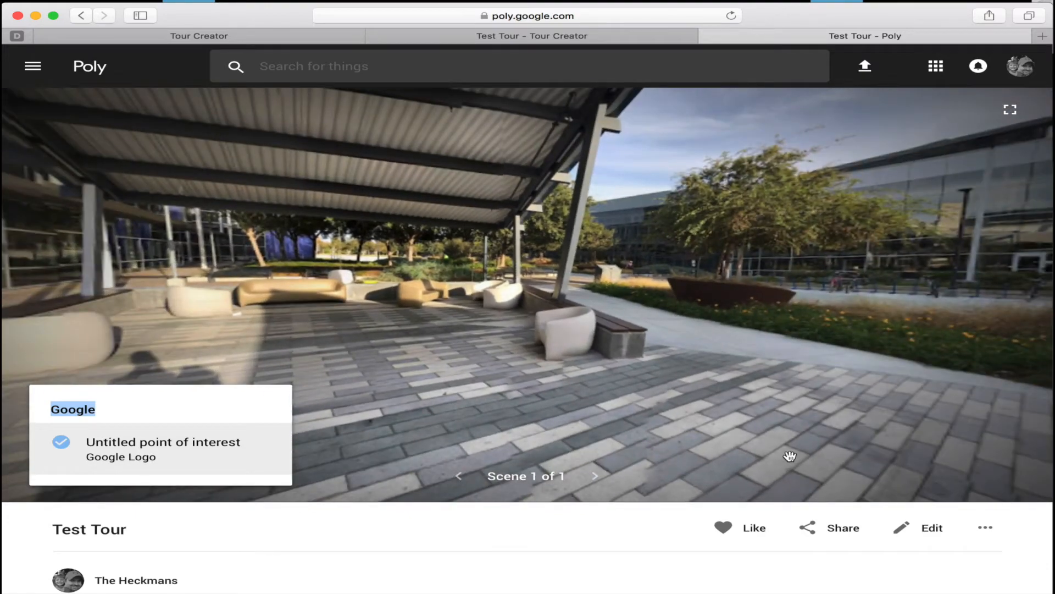
Browse the suggested tours below Test Tour's details and open the Dortmund-Tehran tour.
{"action": "scroll", "coordinate": [839, 467], "scroll_direction": "down", "scroll_amount": 2}
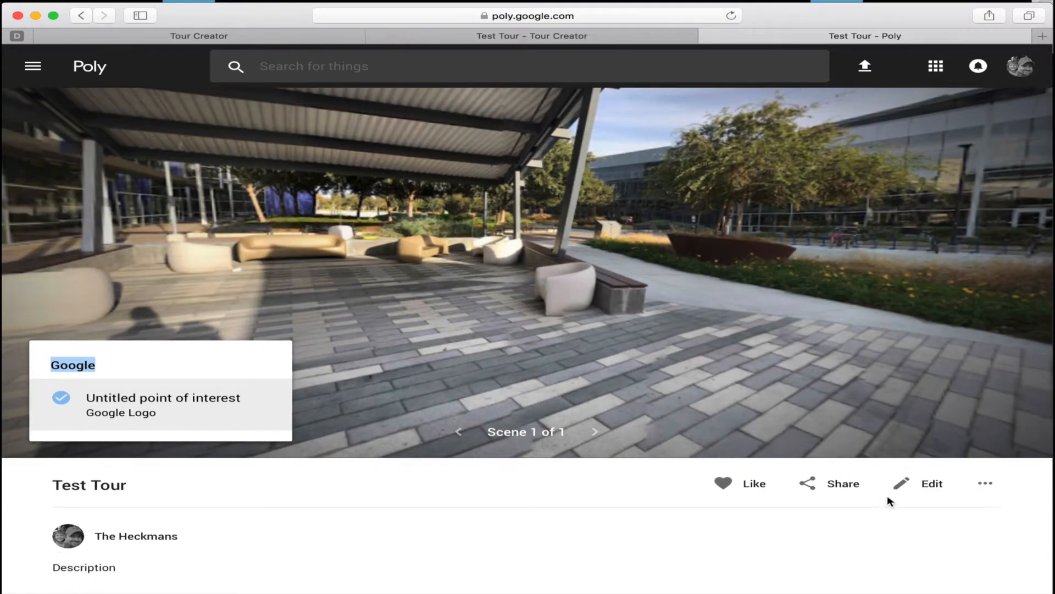
{"action": "scroll", "coordinate": [923, 504], "scroll_direction": "down", "scroll_amount": 10}
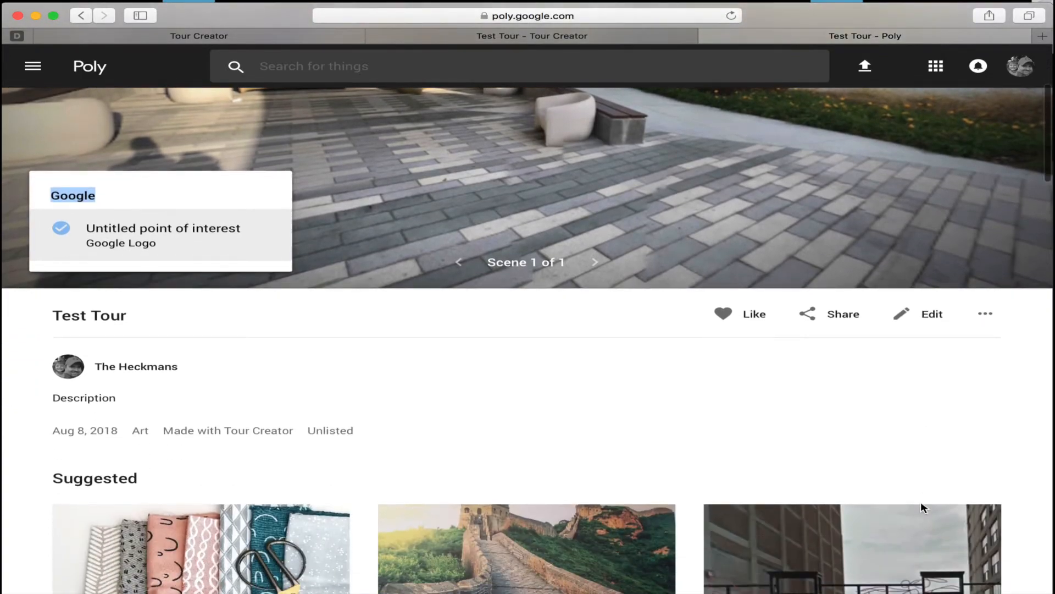
{"action": "scroll", "coordinate": [744, 365], "scroll_direction": "down", "scroll_amount": 5}
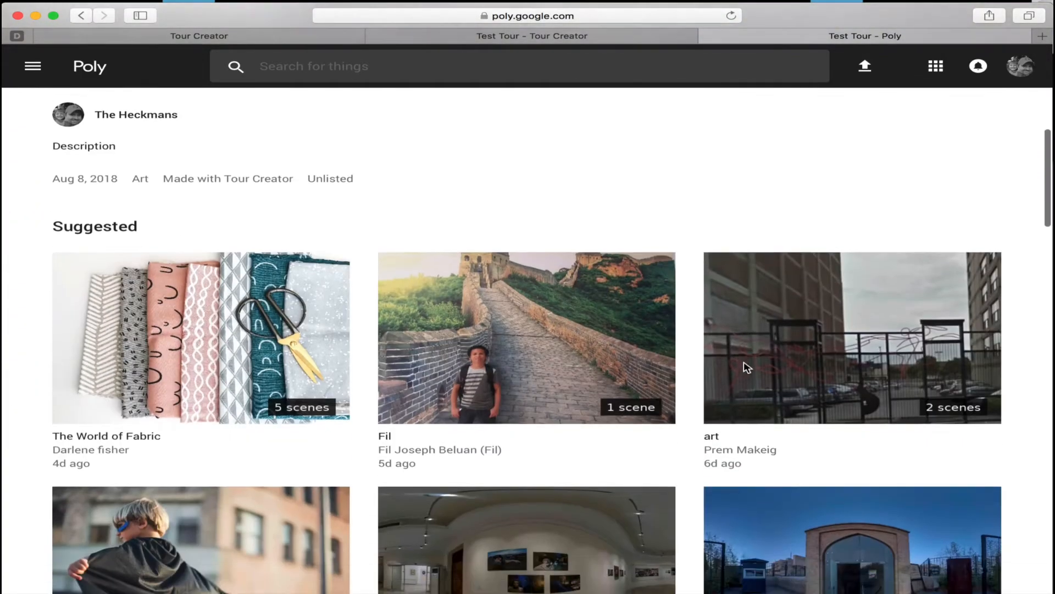
{"action": "scroll", "coordinate": [589, 448], "scroll_direction": "down", "scroll_amount": 5}
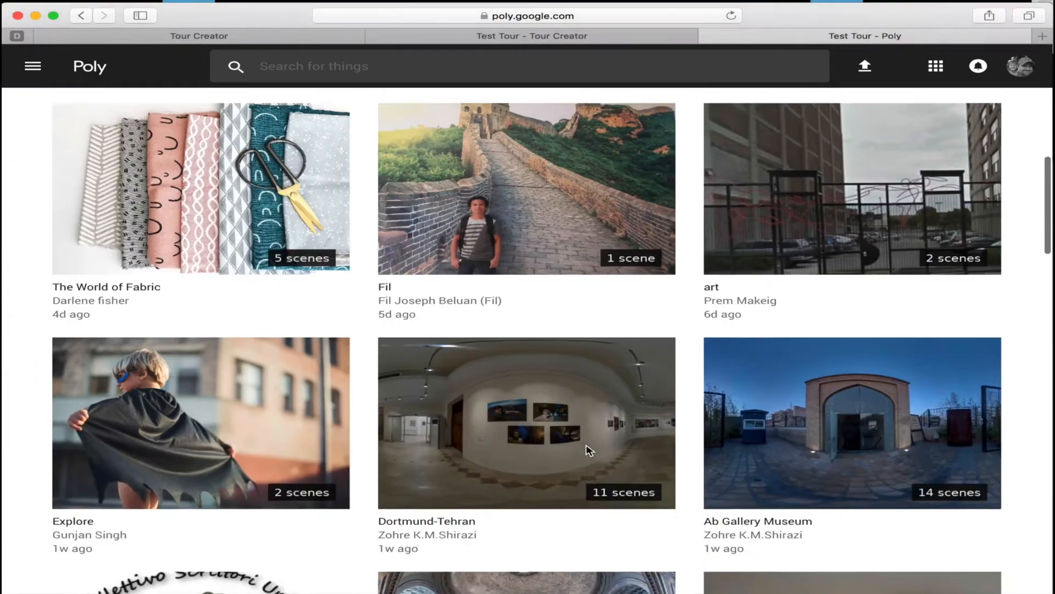
{"action": "scroll", "coordinate": [589, 449], "scroll_direction": "up", "scroll_amount": 20}
{"action": "scroll", "coordinate": [587, 448], "scroll_direction": "down", "scroll_amount": 20}
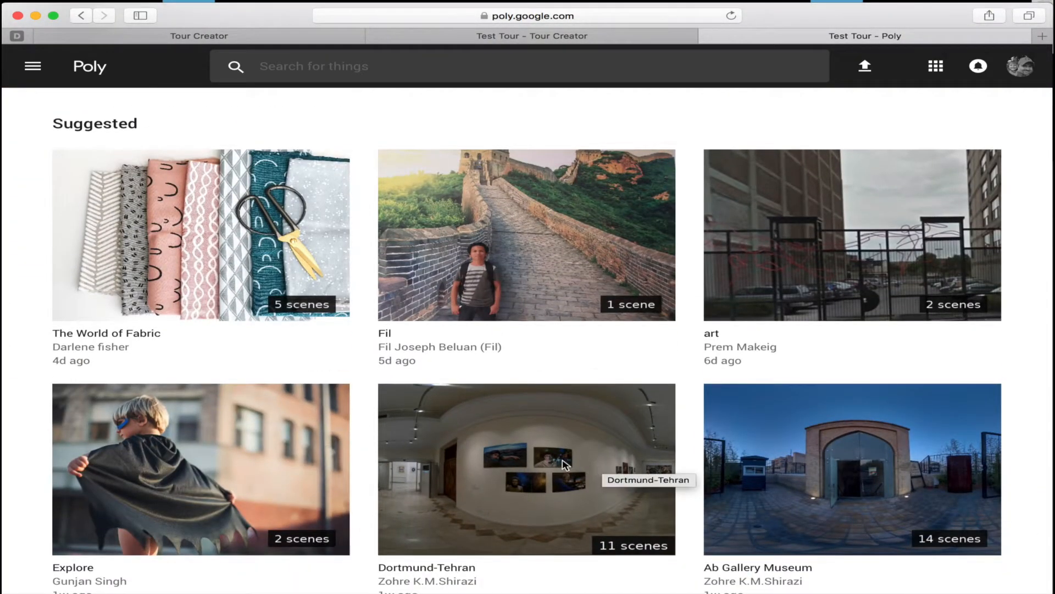
{"action": "scroll", "coordinate": [559, 465], "scroll_direction": "down", "scroll_amount": 1}
{"action": "left_click", "coordinate": [560, 446]}
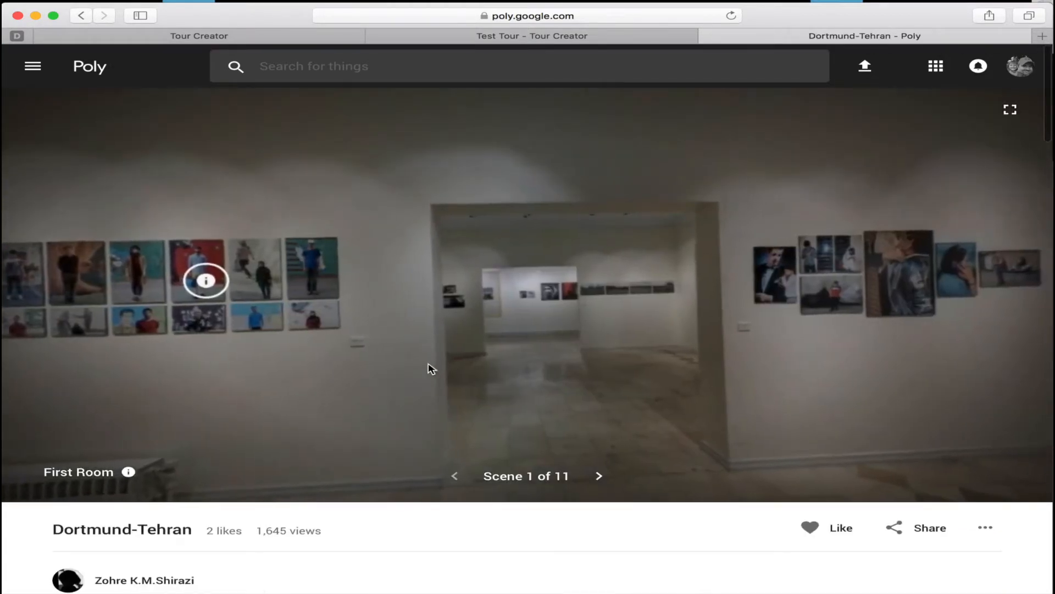
Look around the First Room scene, open the photo wall's point of interest and read through the room's information list.
{"action": "left_click_drag", "start_coordinate": [429, 368], "coordinate": [768, 353]}
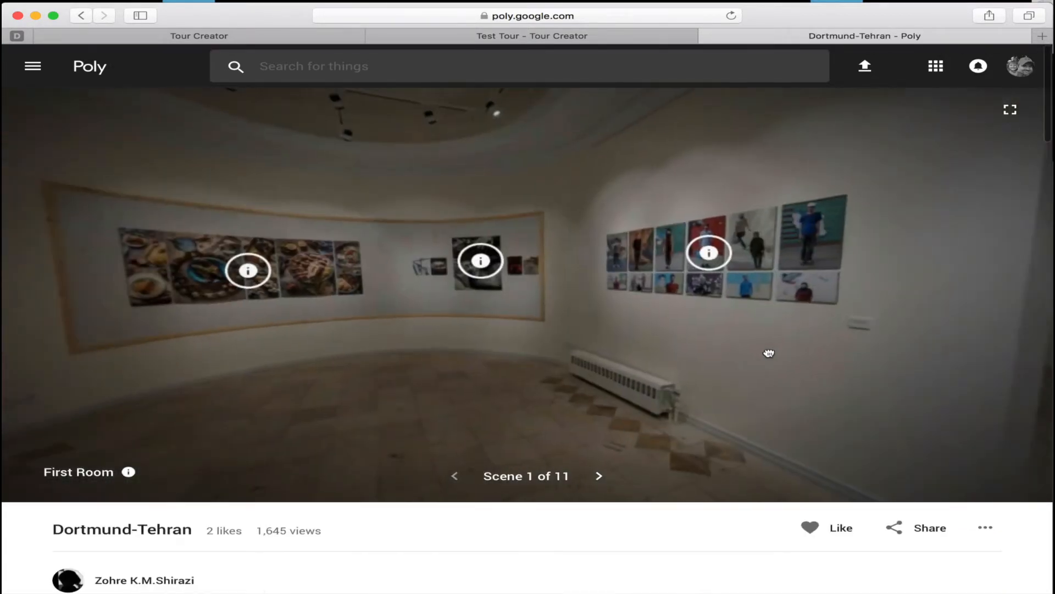
{"action": "left_click", "coordinate": [714, 265]}
{"action": "scroll", "coordinate": [257, 391], "scroll_direction": "up", "scroll_amount": 5}
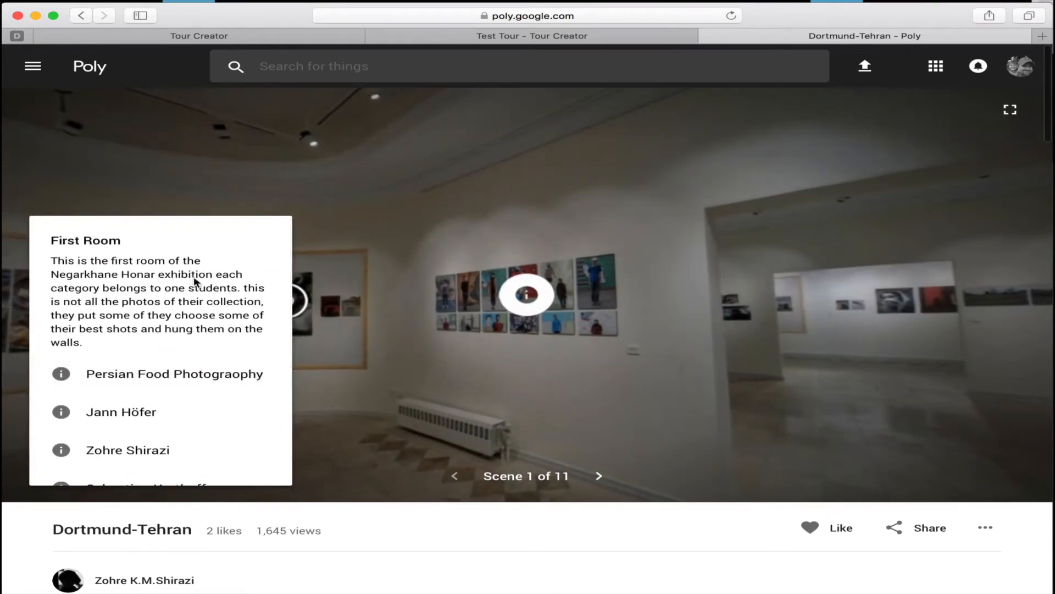
{"action": "scroll", "coordinate": [197, 352], "scroll_direction": "down", "scroll_amount": 4}
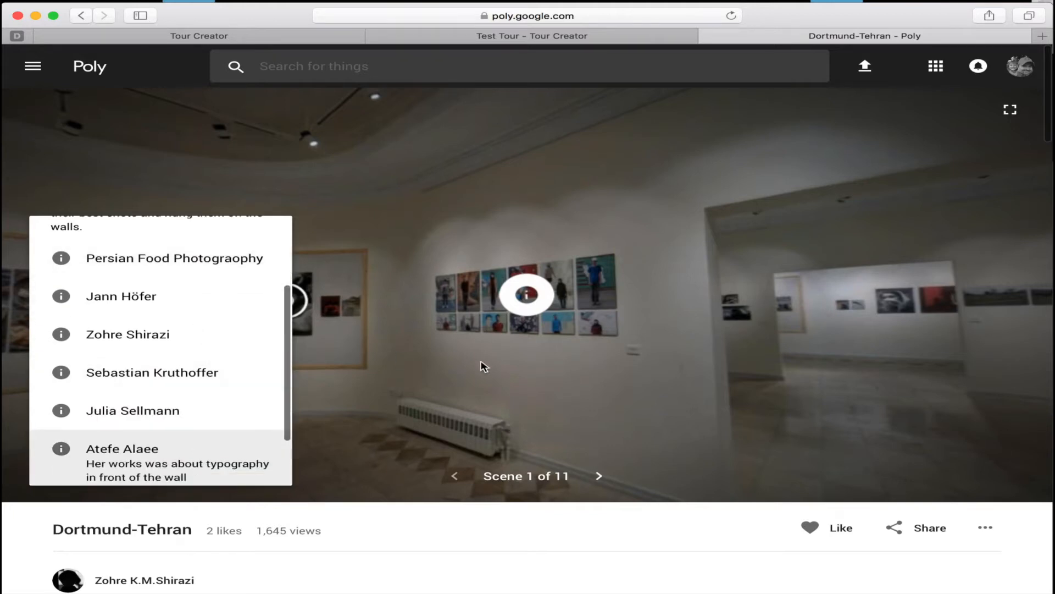
Look around the First Room scene and open the points of interest on the curved photo wall and at the glass doorway.
{"action": "left_click_drag", "start_coordinate": [482, 365], "coordinate": [613, 372]}
{"action": "left_click", "coordinate": [518, 303]}
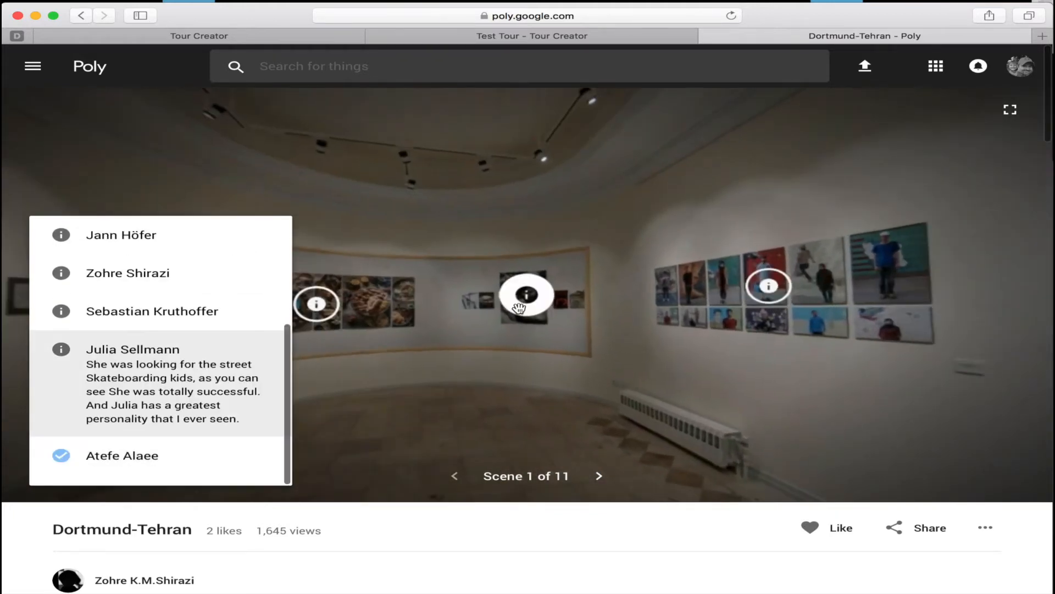
{"action": "left_click", "coordinate": [347, 298]}
{"action": "left_click", "coordinate": [318, 307]}
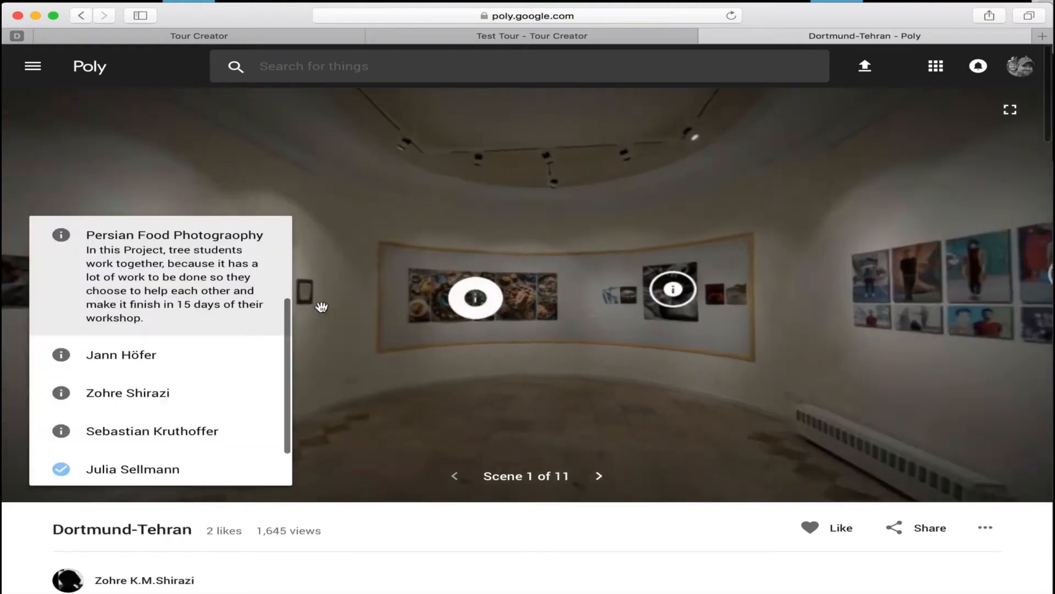
{"action": "left_click_drag", "start_coordinate": [549, 352], "coordinate": [739, 273]}
{"action": "left_click", "coordinate": [497, 183]}
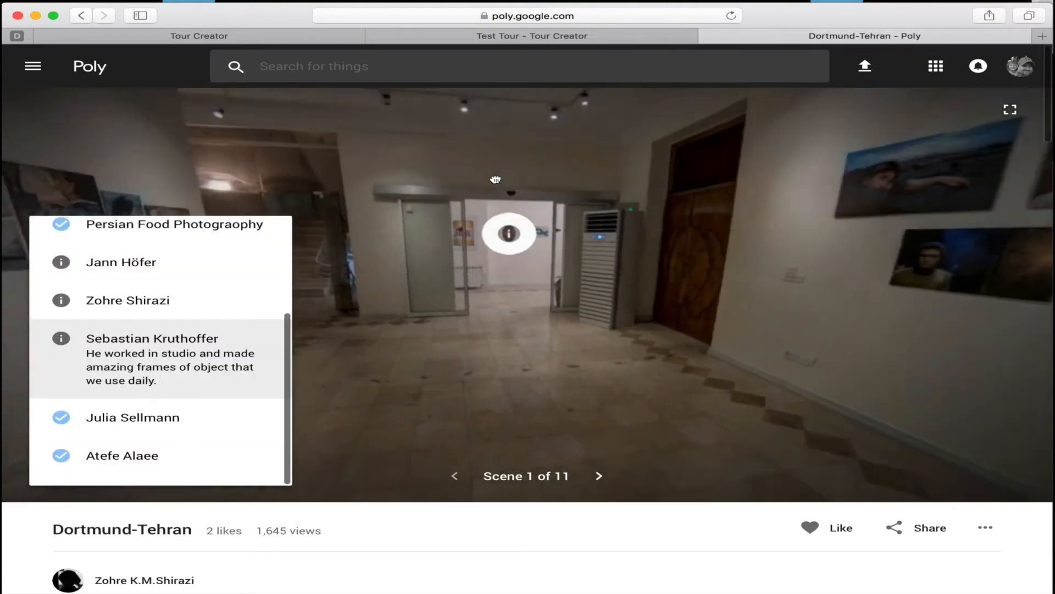
{"action": "left_click_drag", "start_coordinate": [514, 238], "coordinate": [542, 210]}
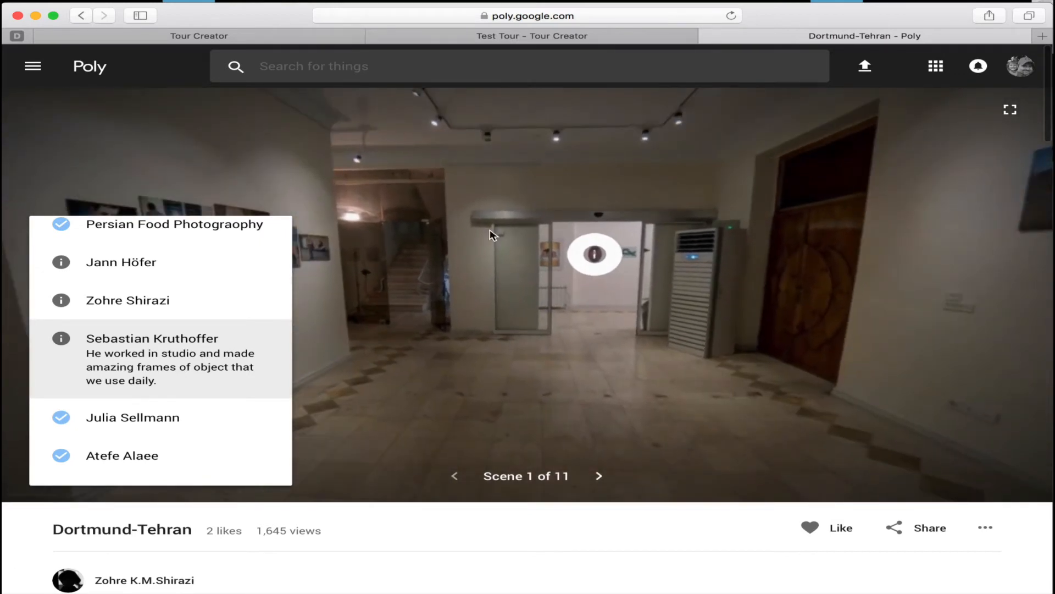
Advance the Dortmund-Tehran tour from the first scene to scene 5, Second Room.
{"action": "left_click", "coordinate": [604, 476]}
{"action": "left_click", "coordinate": [607, 478]}
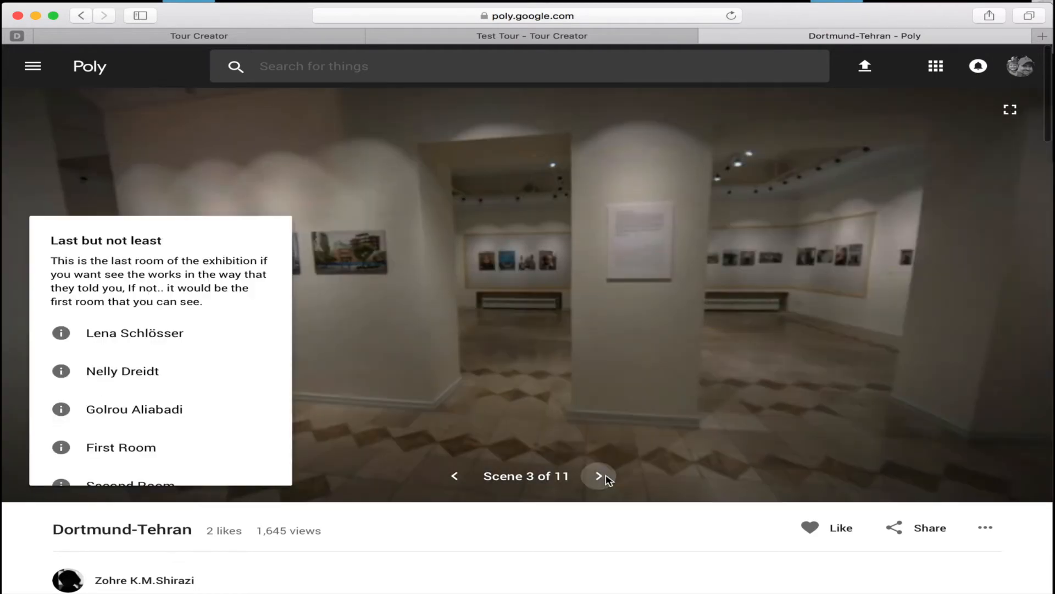
{"action": "left_click", "coordinate": [607, 478]}
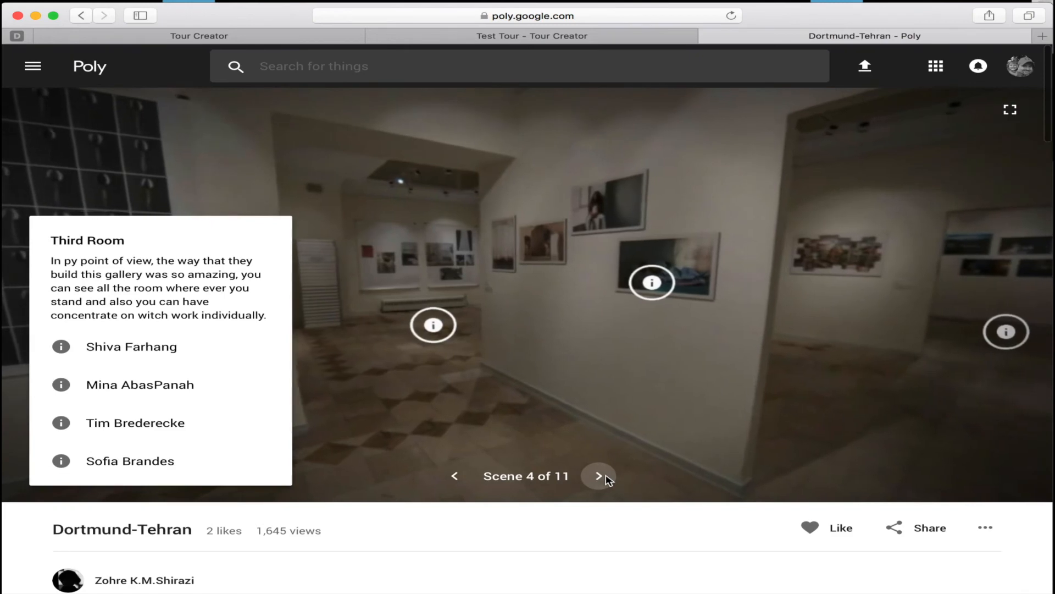
{"action": "left_click", "coordinate": [607, 479]}
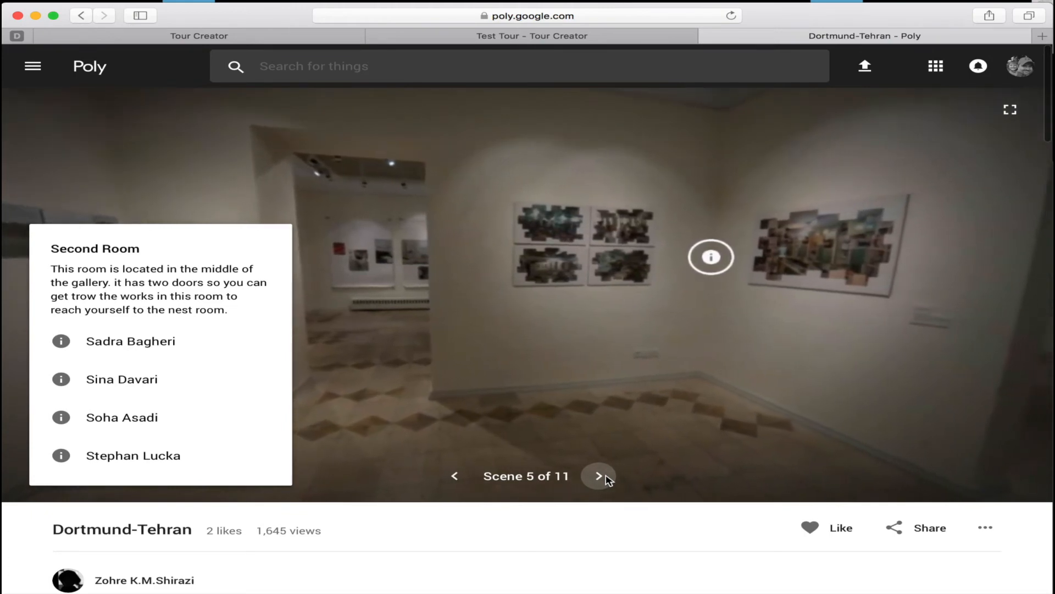
Look around the Second Room scene, from the collage photos past the doorways to the framed portrait wall above the radiator.
{"action": "left_click_drag", "start_coordinate": [669, 354], "coordinate": [750, 332]}
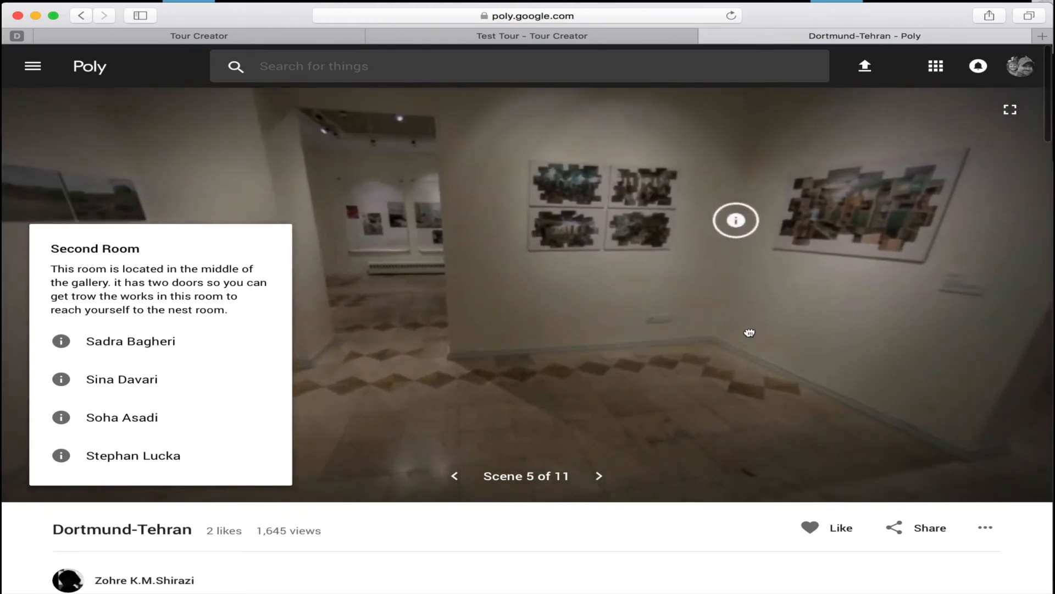
{"action": "left_click_drag", "start_coordinate": [570, 304], "coordinate": [720, 332]}
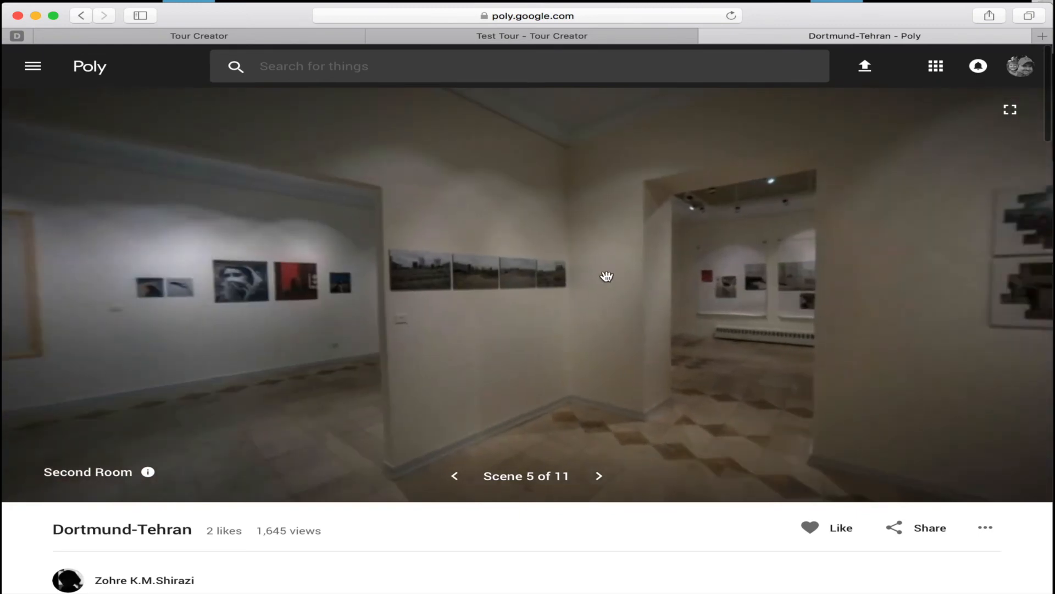
{"action": "left_click_drag", "start_coordinate": [605, 273], "coordinate": [672, 280]}
{"action": "left_click_drag", "start_coordinate": [512, 283], "coordinate": [630, 281]}
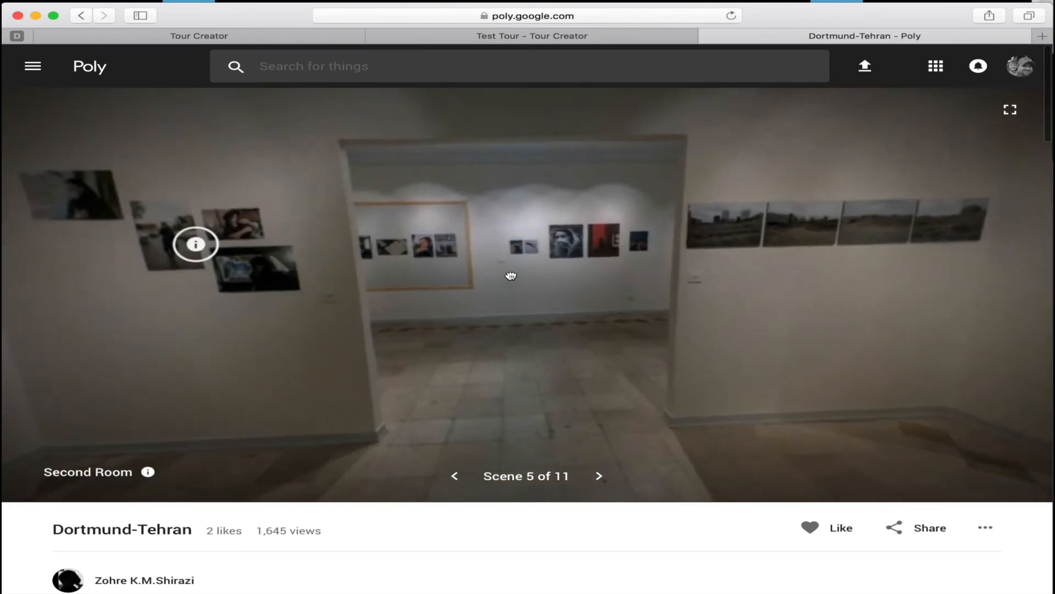
{"action": "left_click_drag", "start_coordinate": [509, 275], "coordinate": [632, 275]}
{"action": "left_click_drag", "start_coordinate": [462, 278], "coordinate": [541, 278]}
{"action": "left_click_drag", "start_coordinate": [441, 300], "coordinate": [497, 270]}
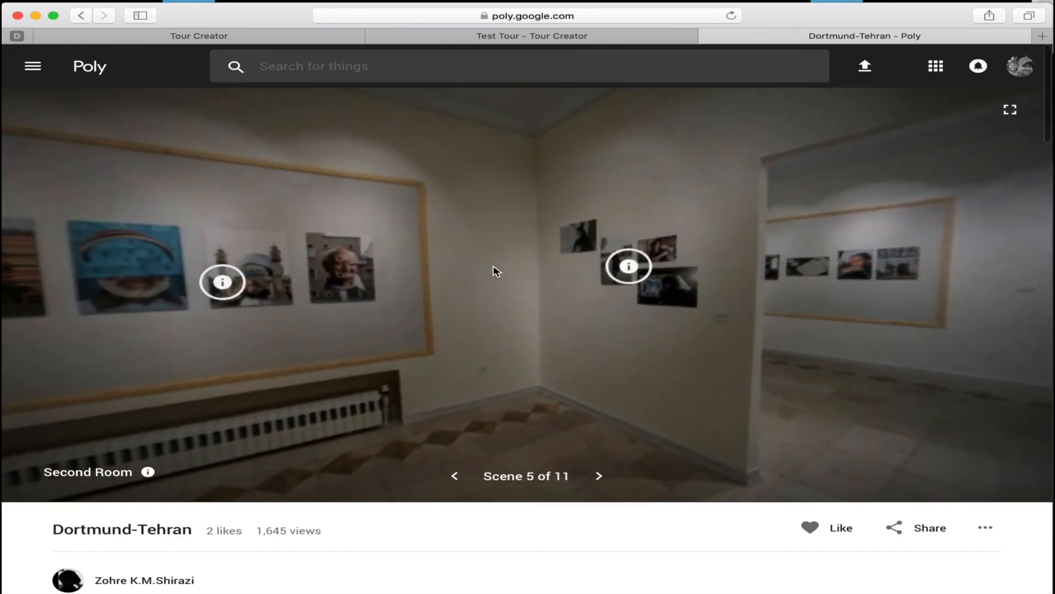